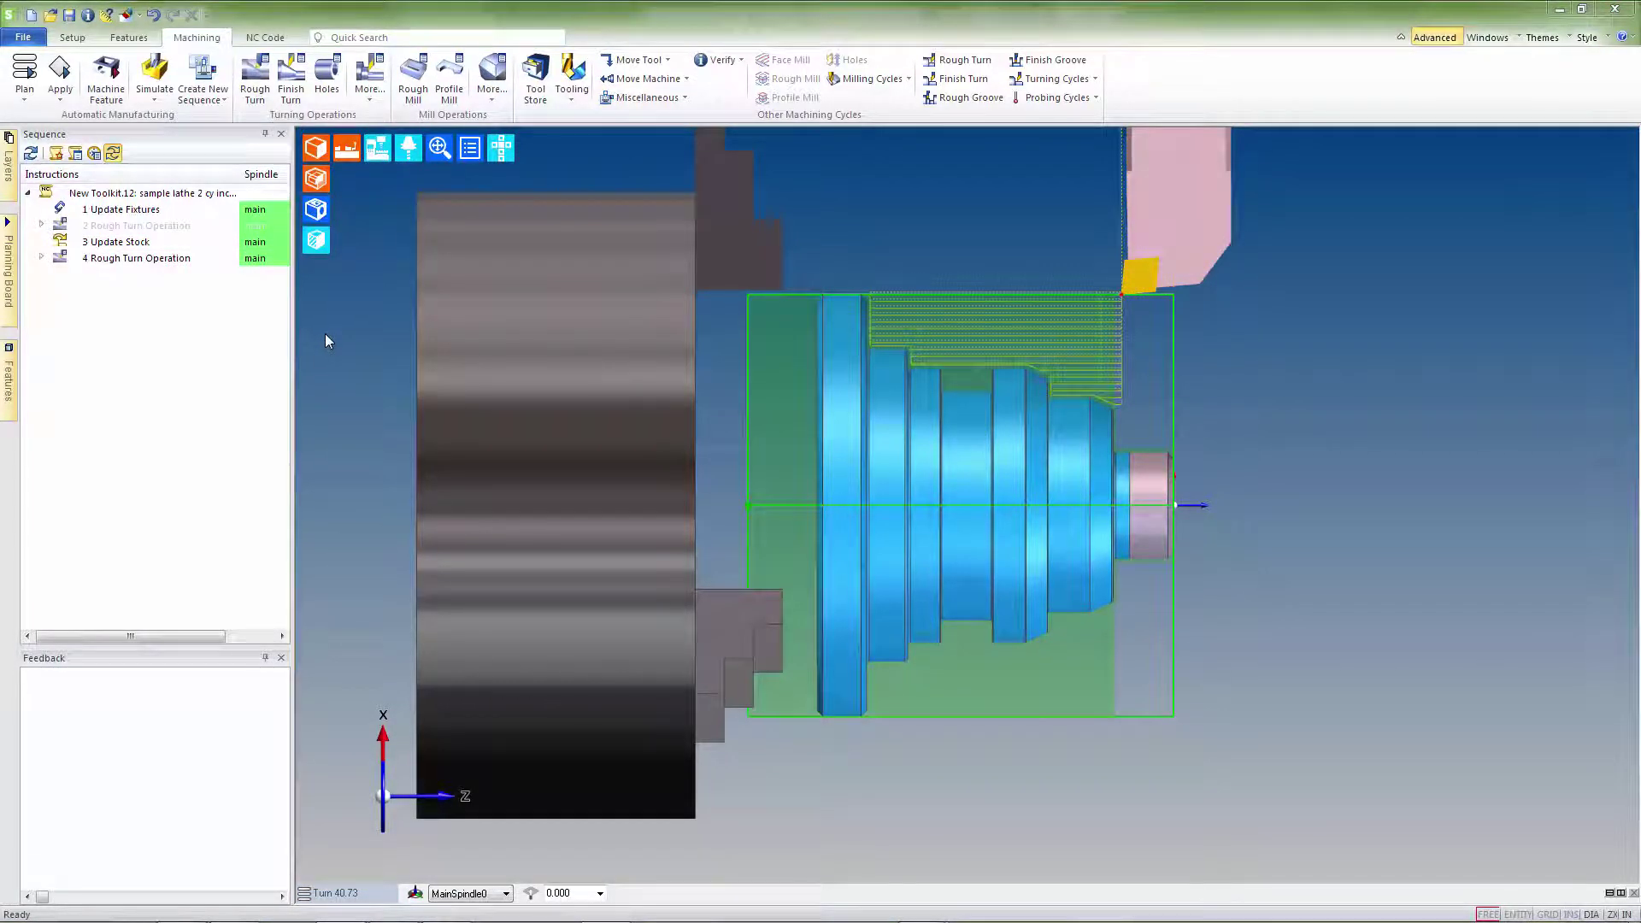
Step: Add an Update Stock instruction after the lathe rough turn with maximum stock size Large (<20 MB), and toggle the shaded stock display
click(686, 98)
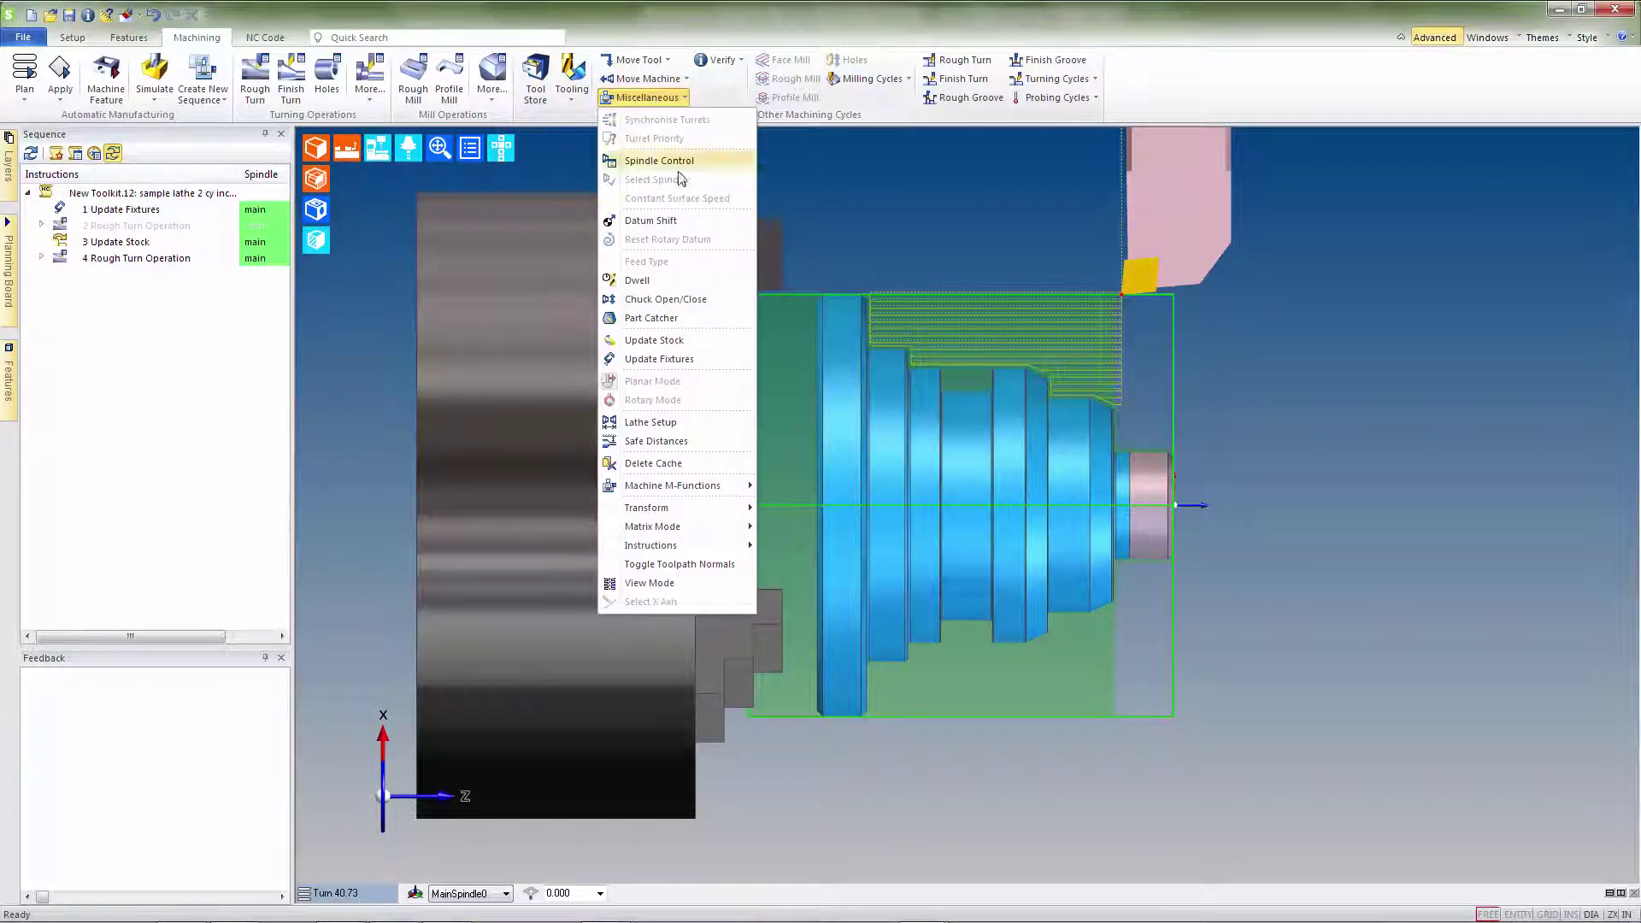
click(667, 341)
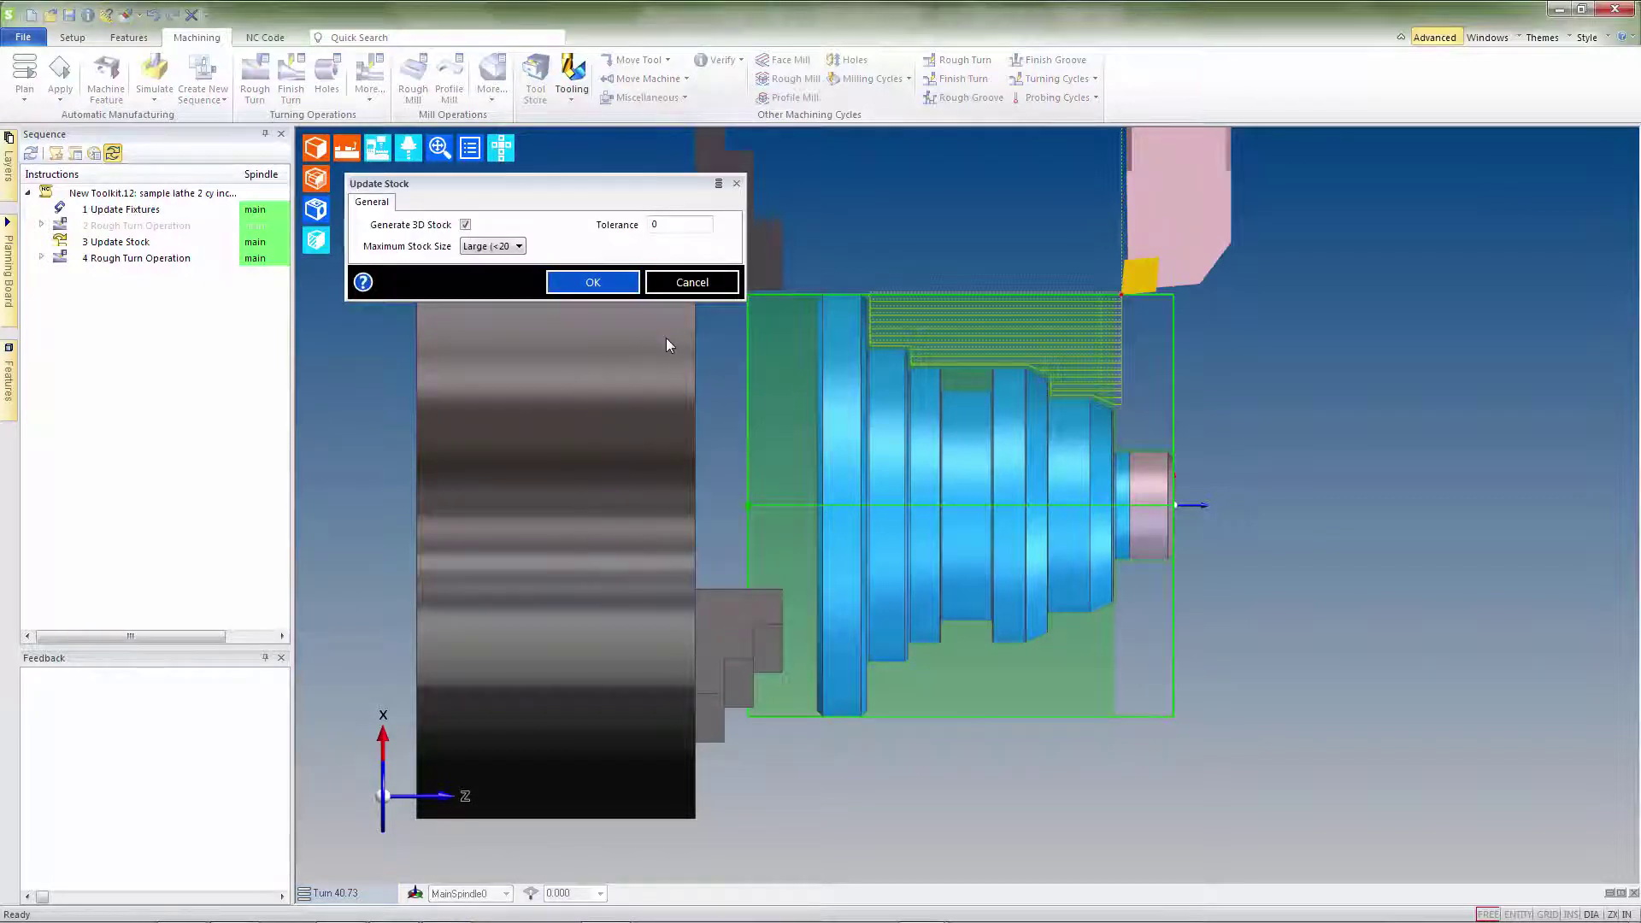
click(518, 247)
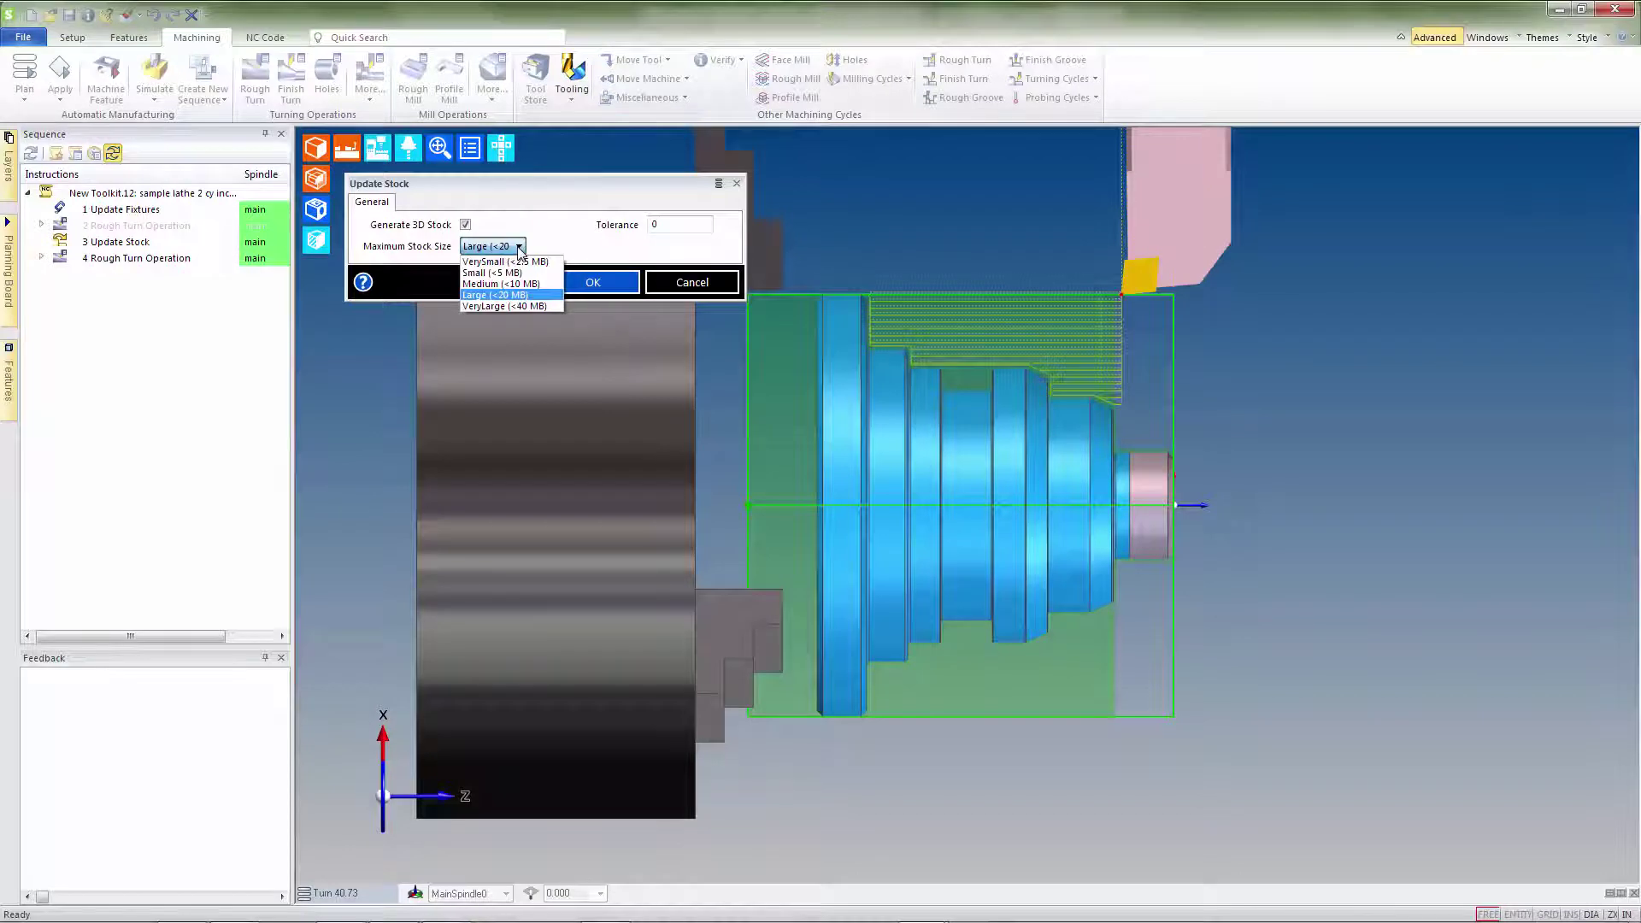
click(522, 295)
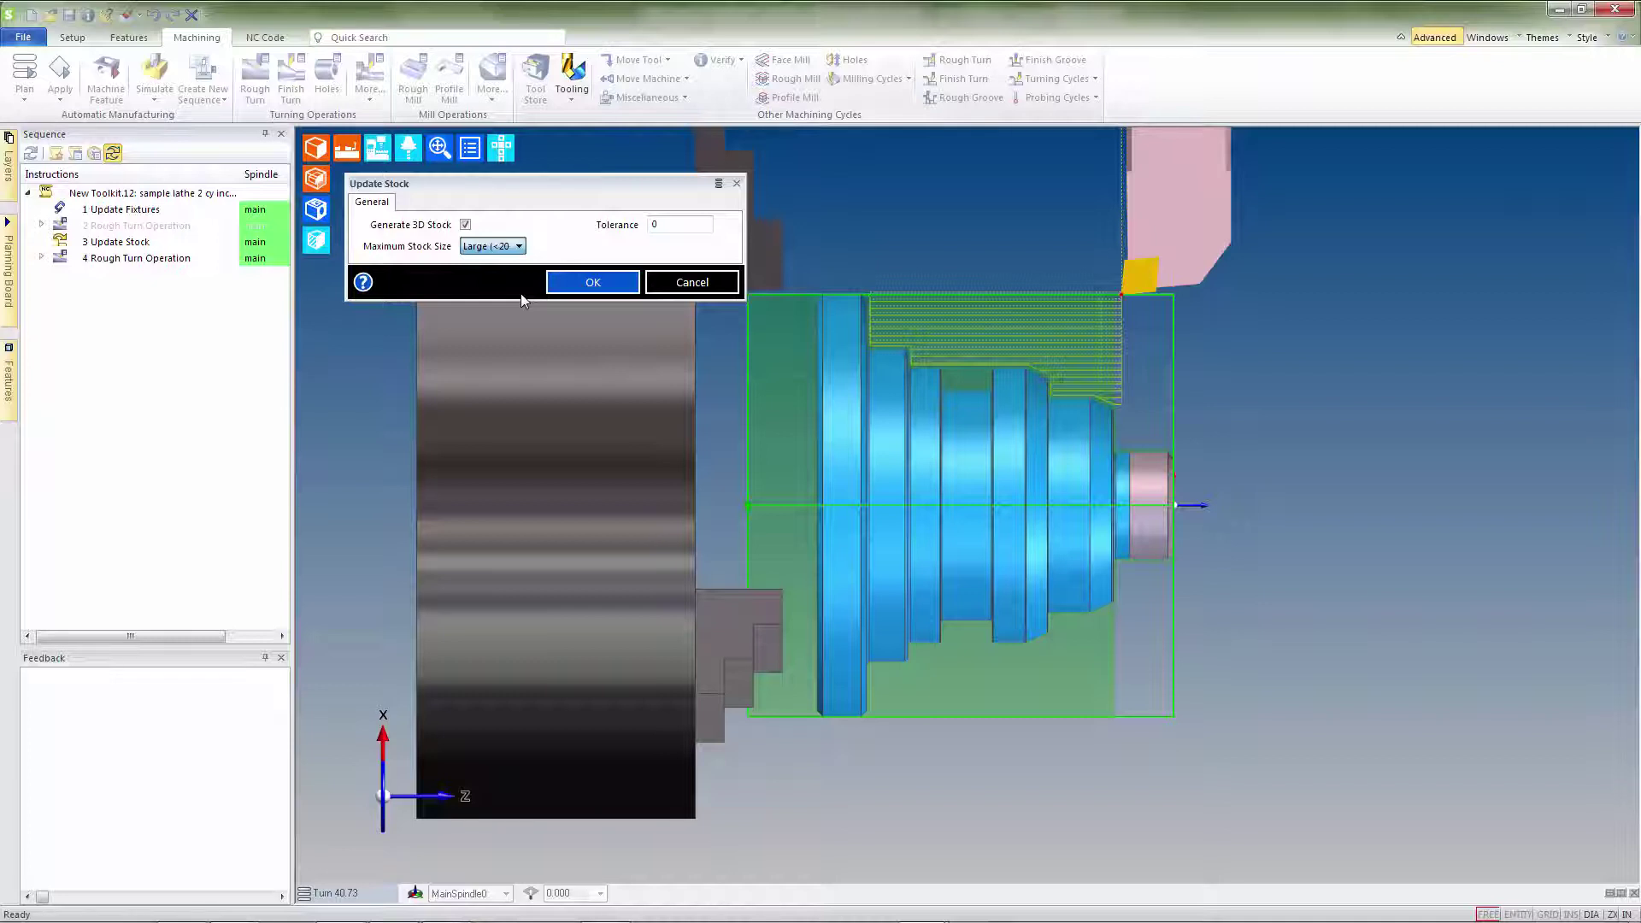
click(569, 289)
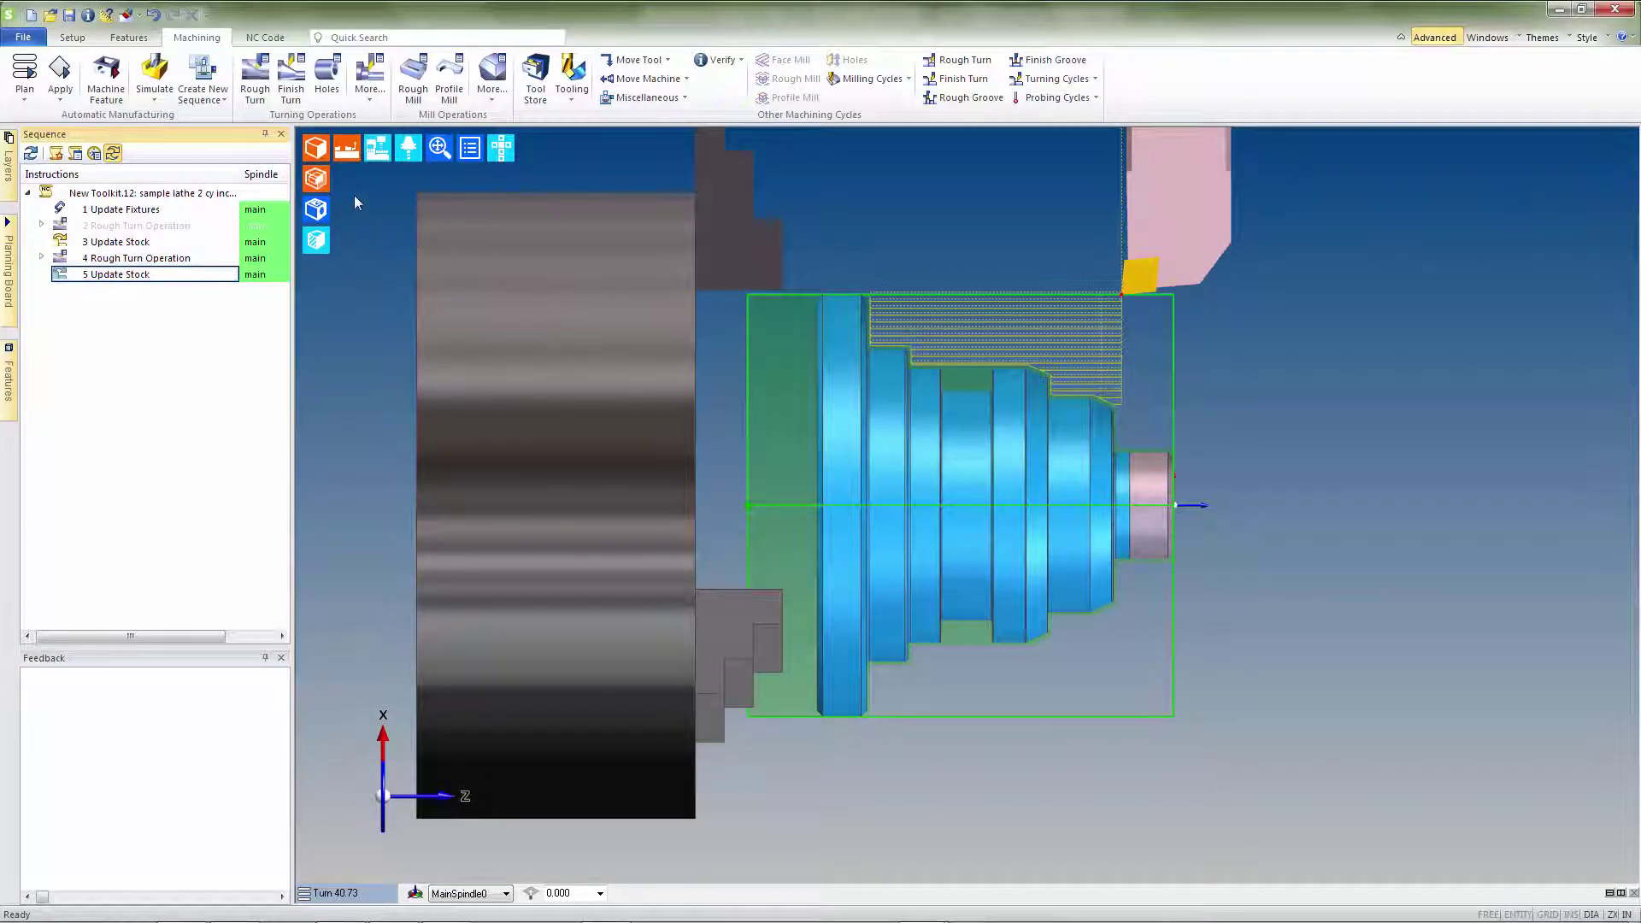
click(317, 179)
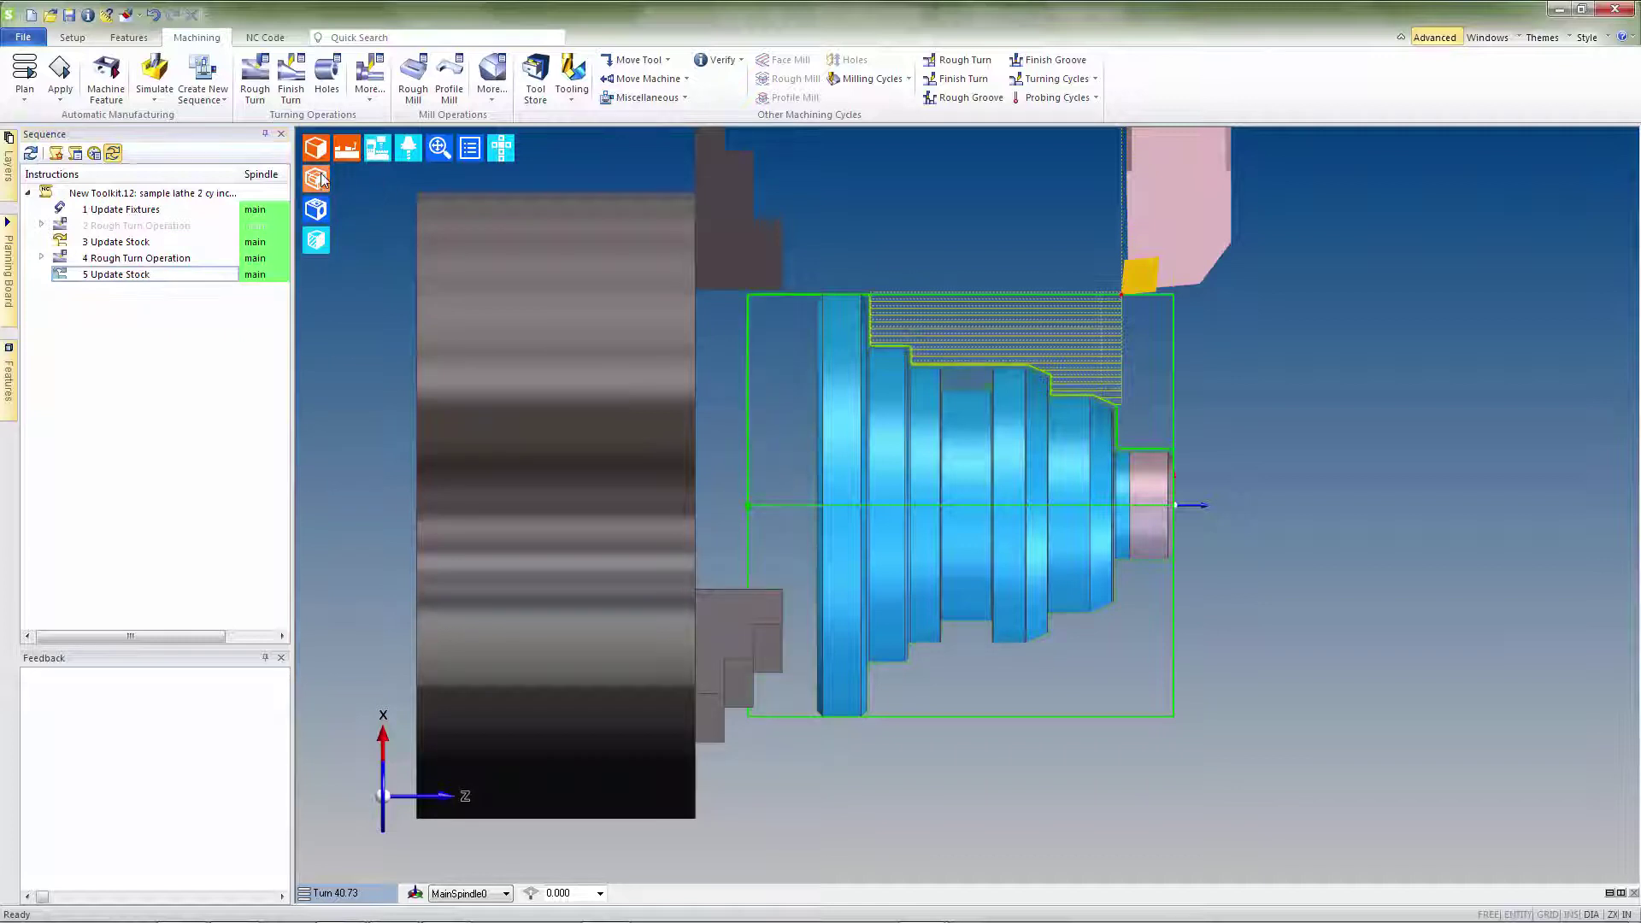
click(318, 179)
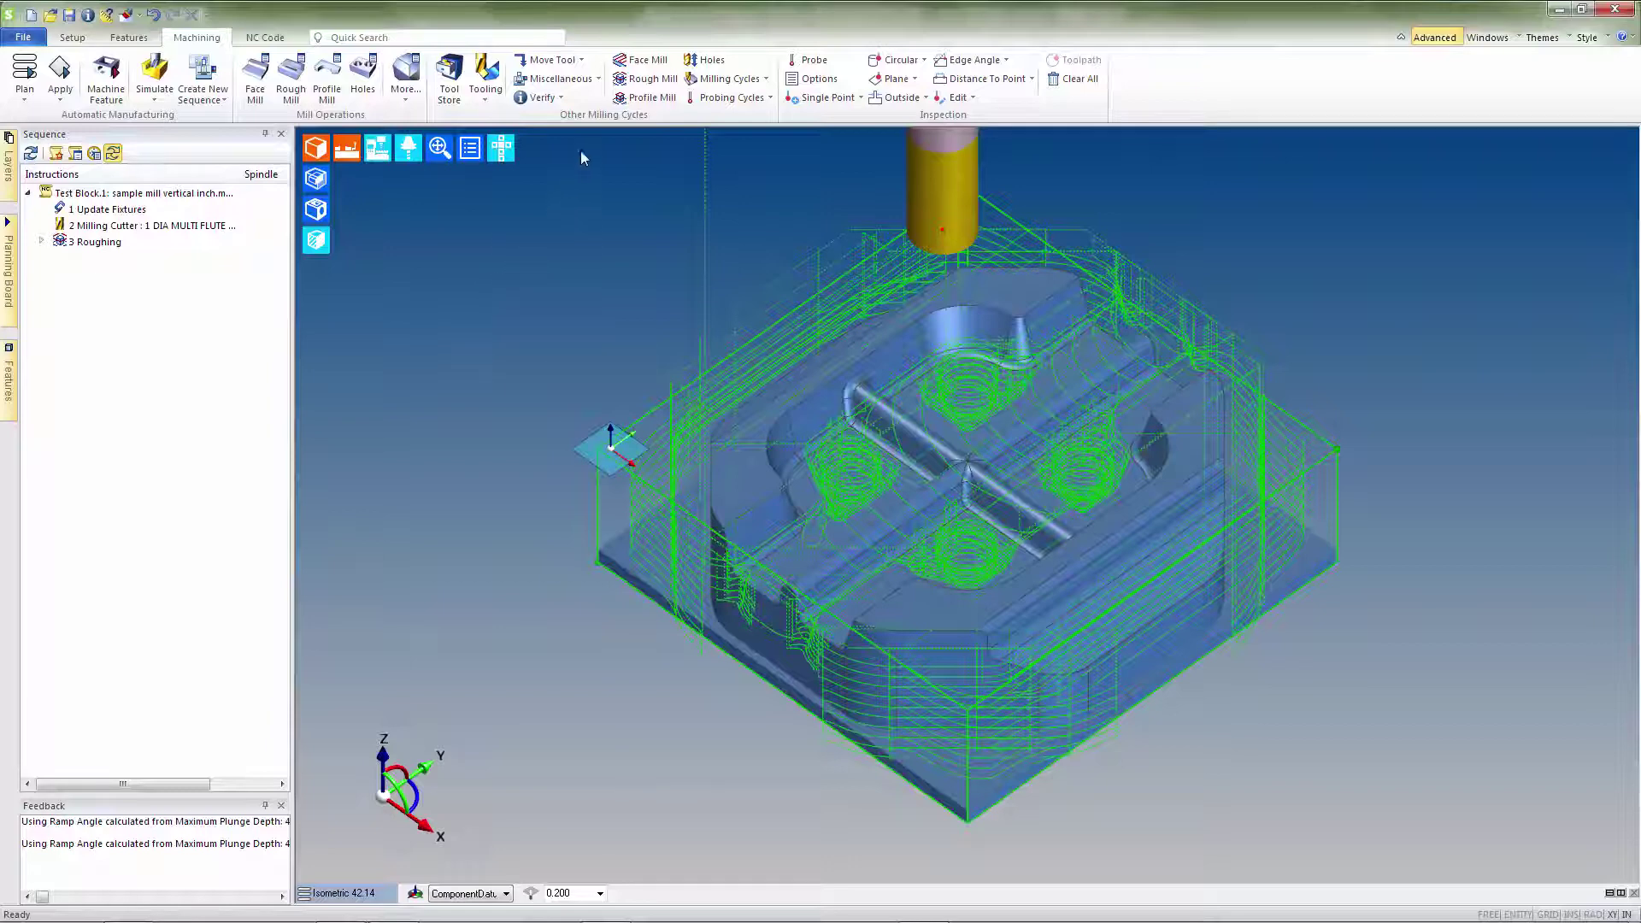
Step: Add an Update Stock instruction after the first Roughing cycle of the mill part, keeping the default options
click(595, 80)
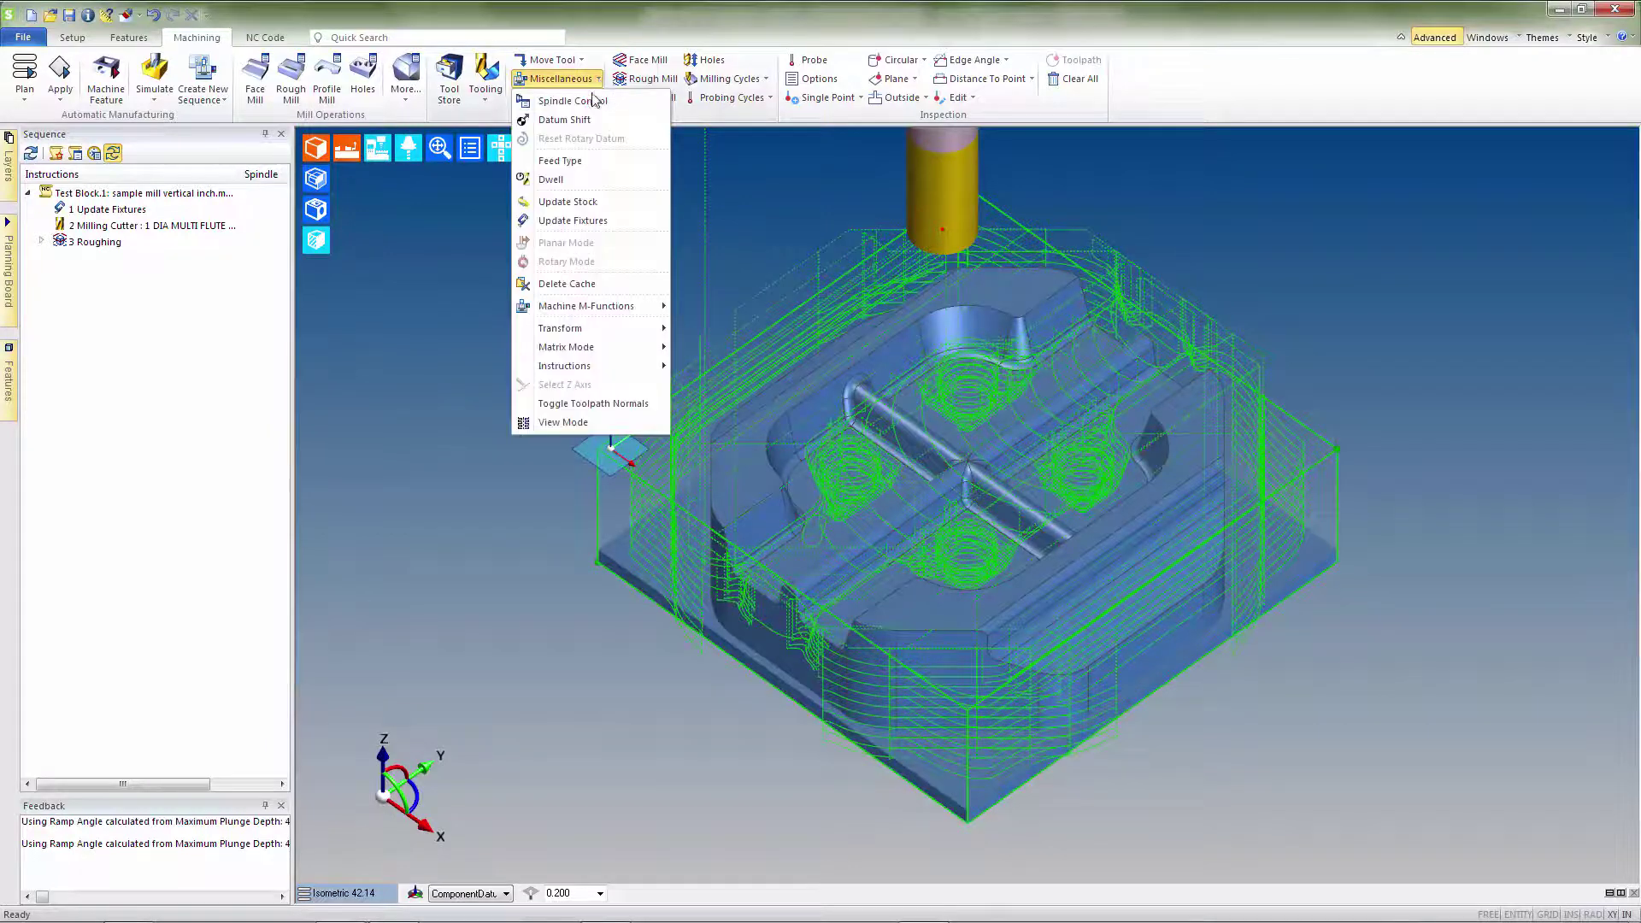
click(570, 202)
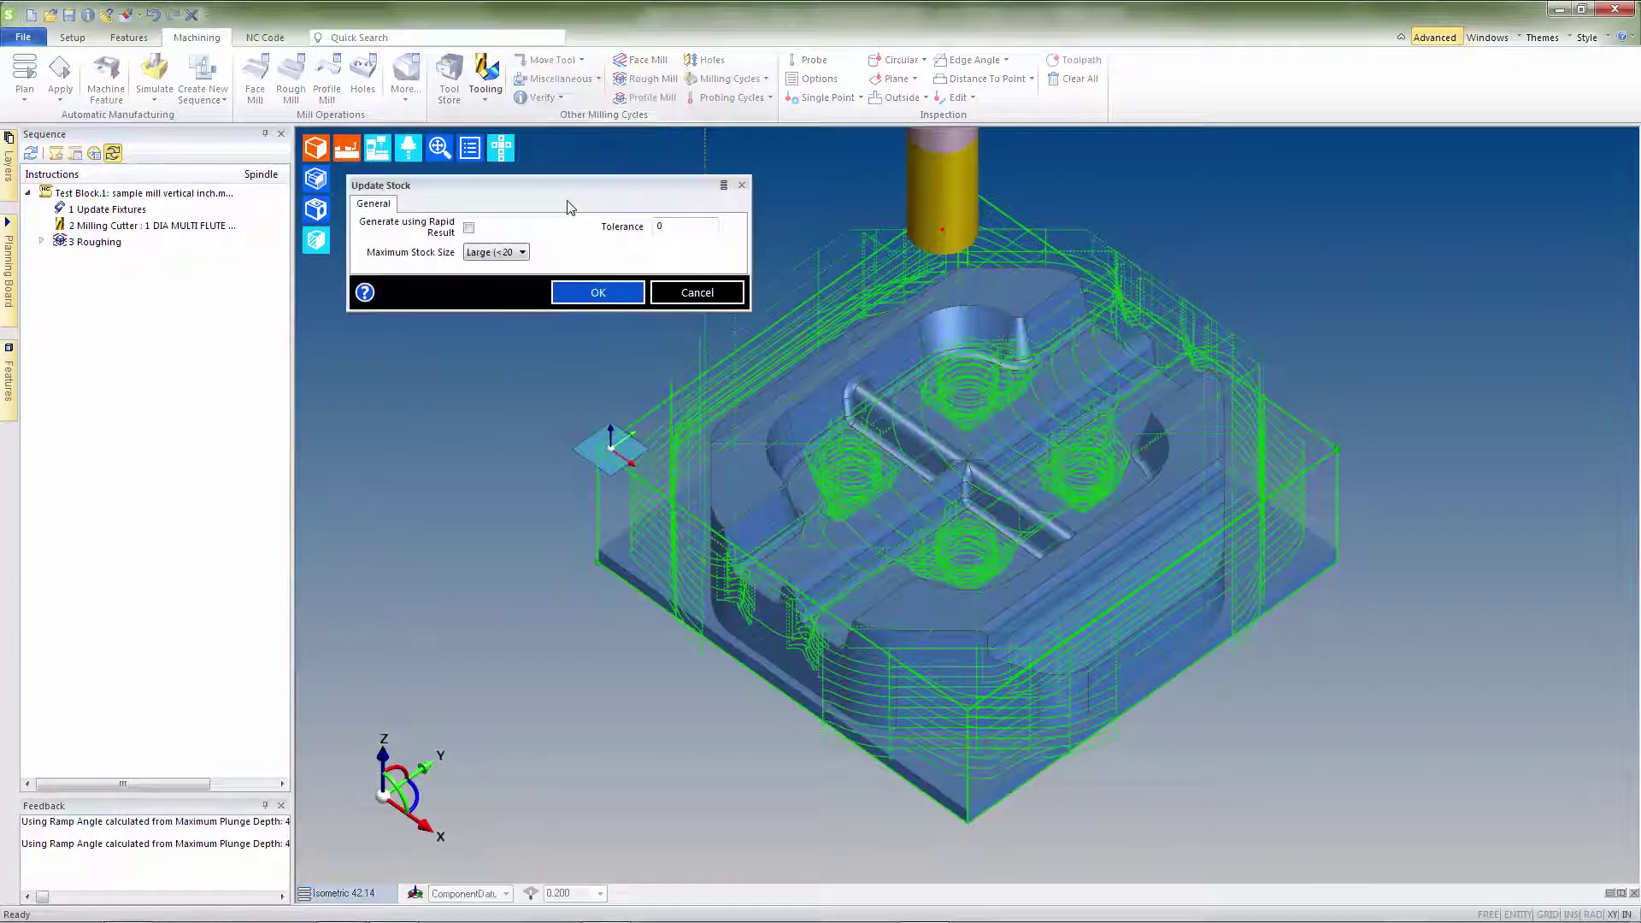
click(585, 292)
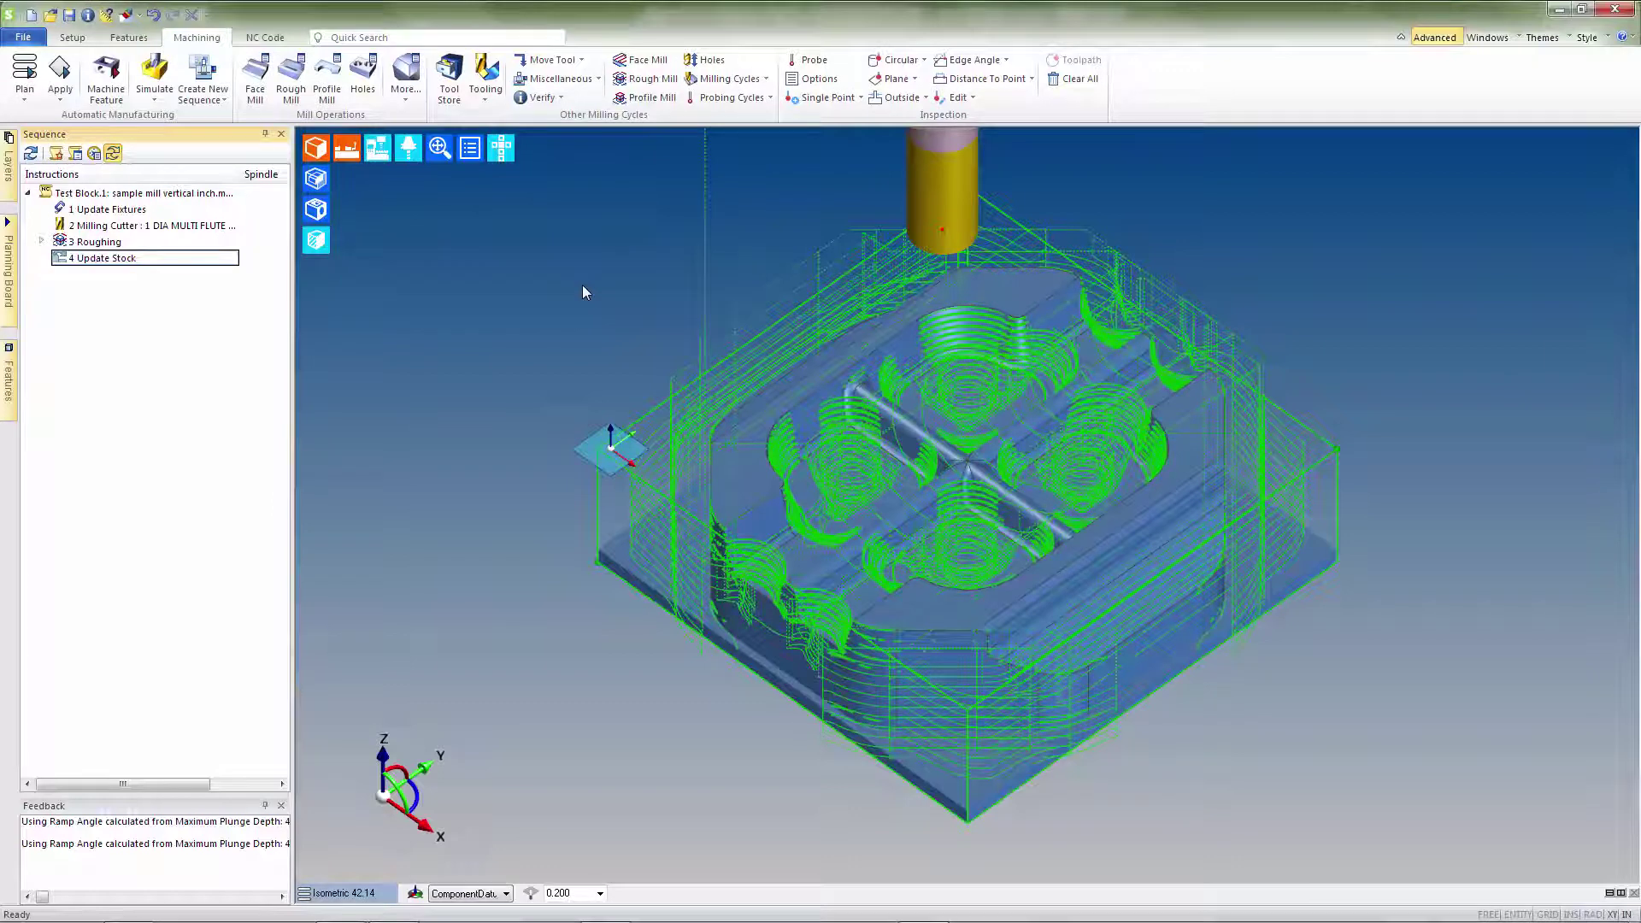
Step: Hide the first Roughing toolpath and display the updated stock as a shaded model to inspect the remaining material
right_click(242, 242)
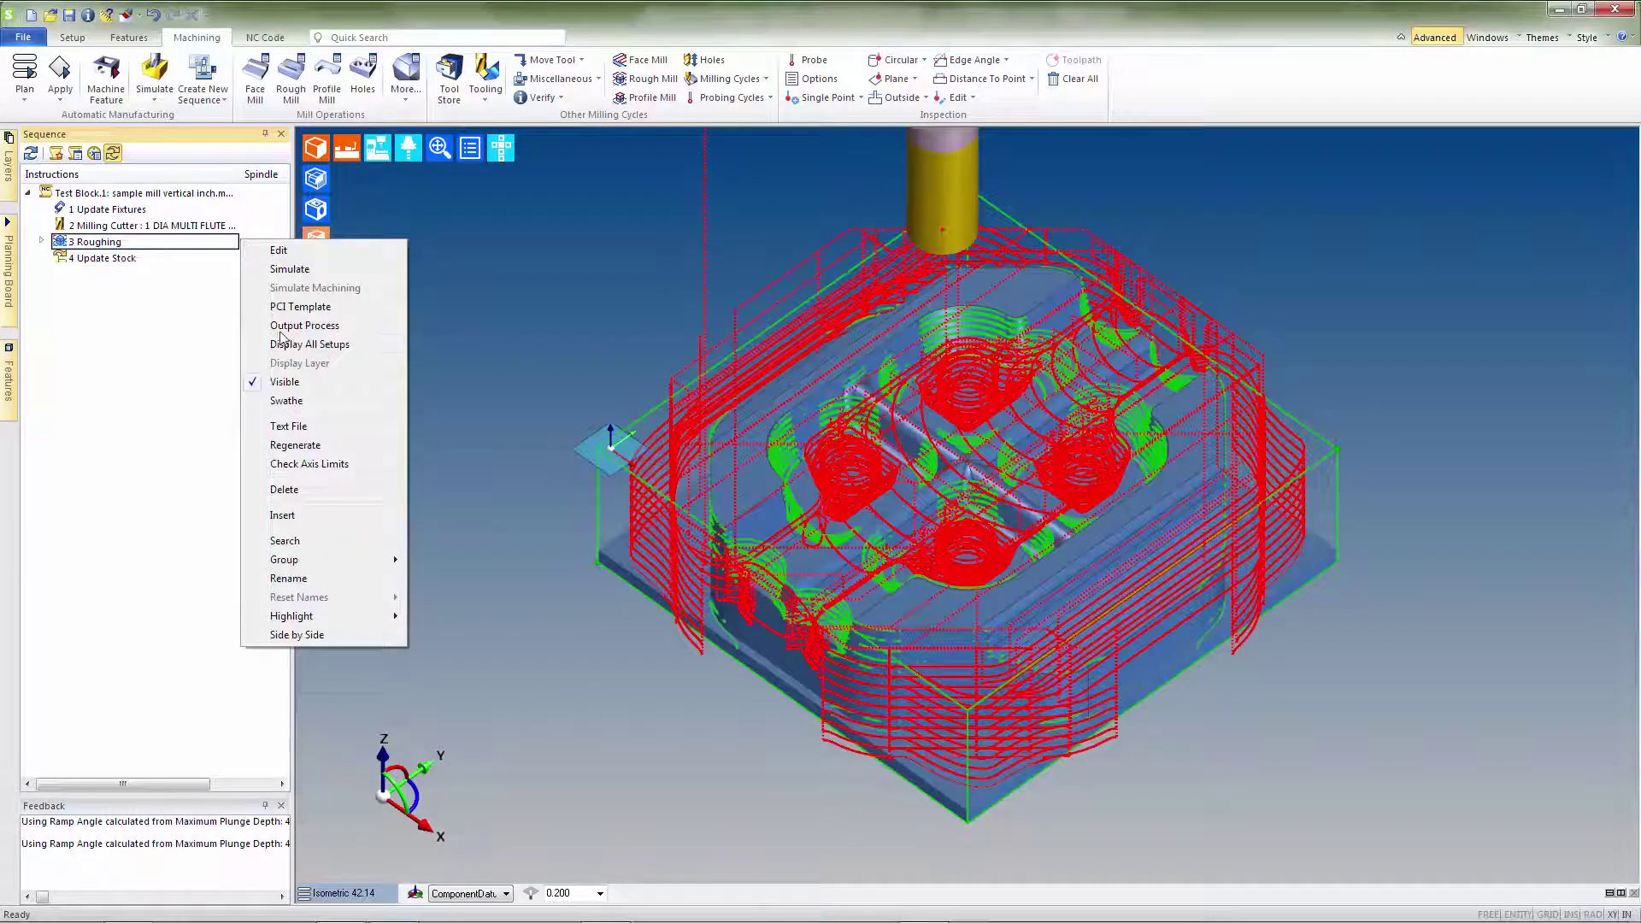
click(285, 381)
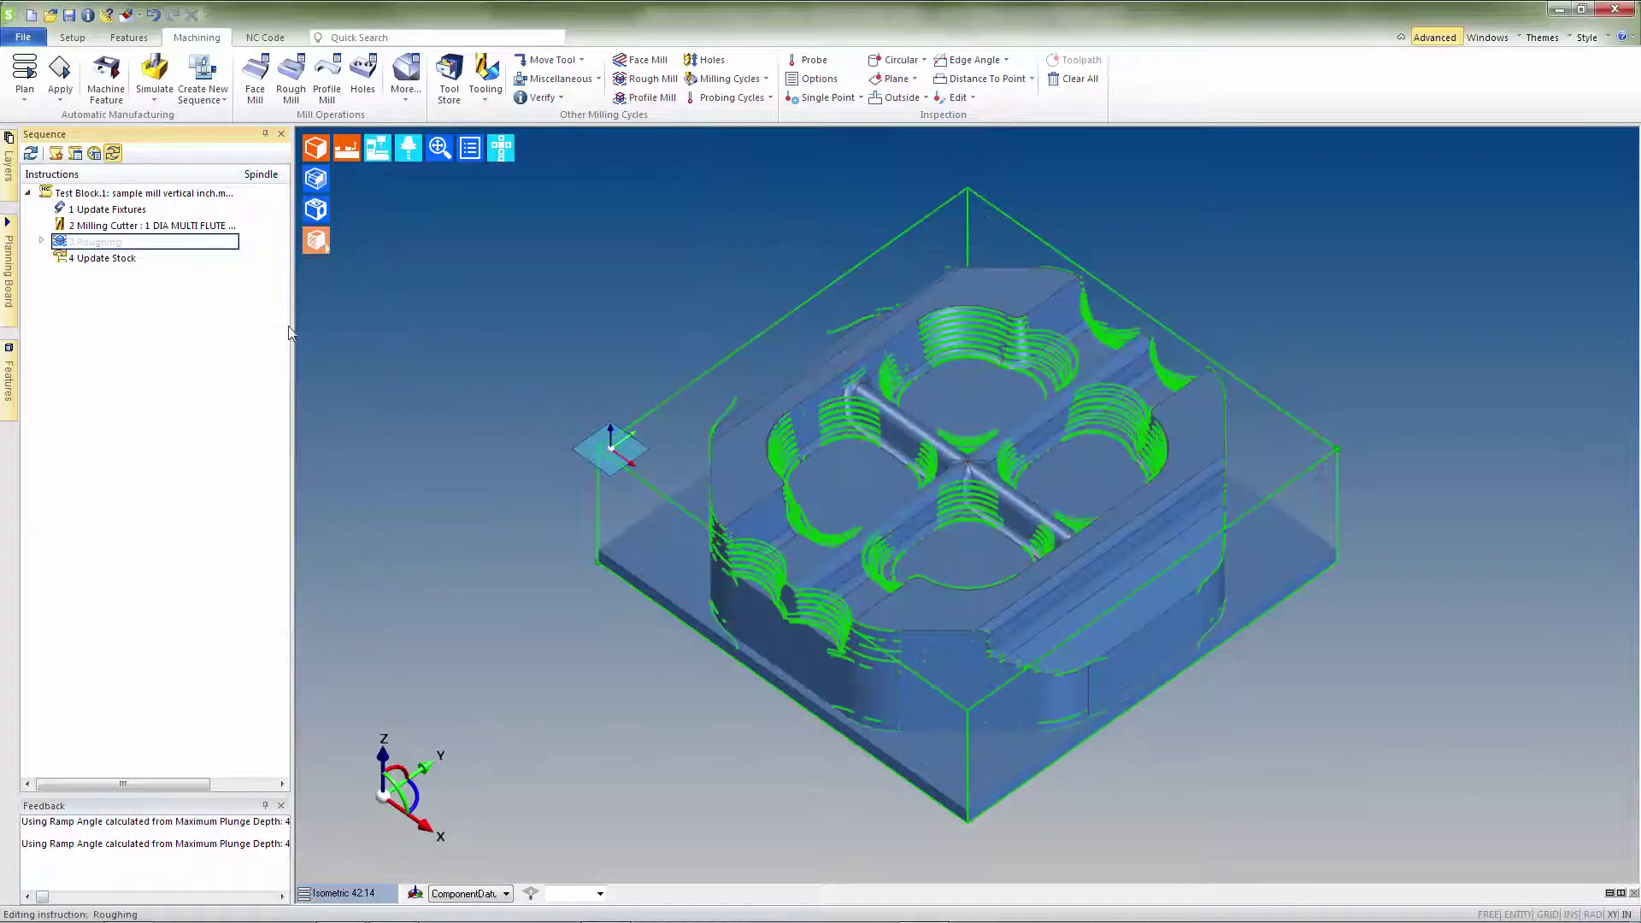
click(313, 212)
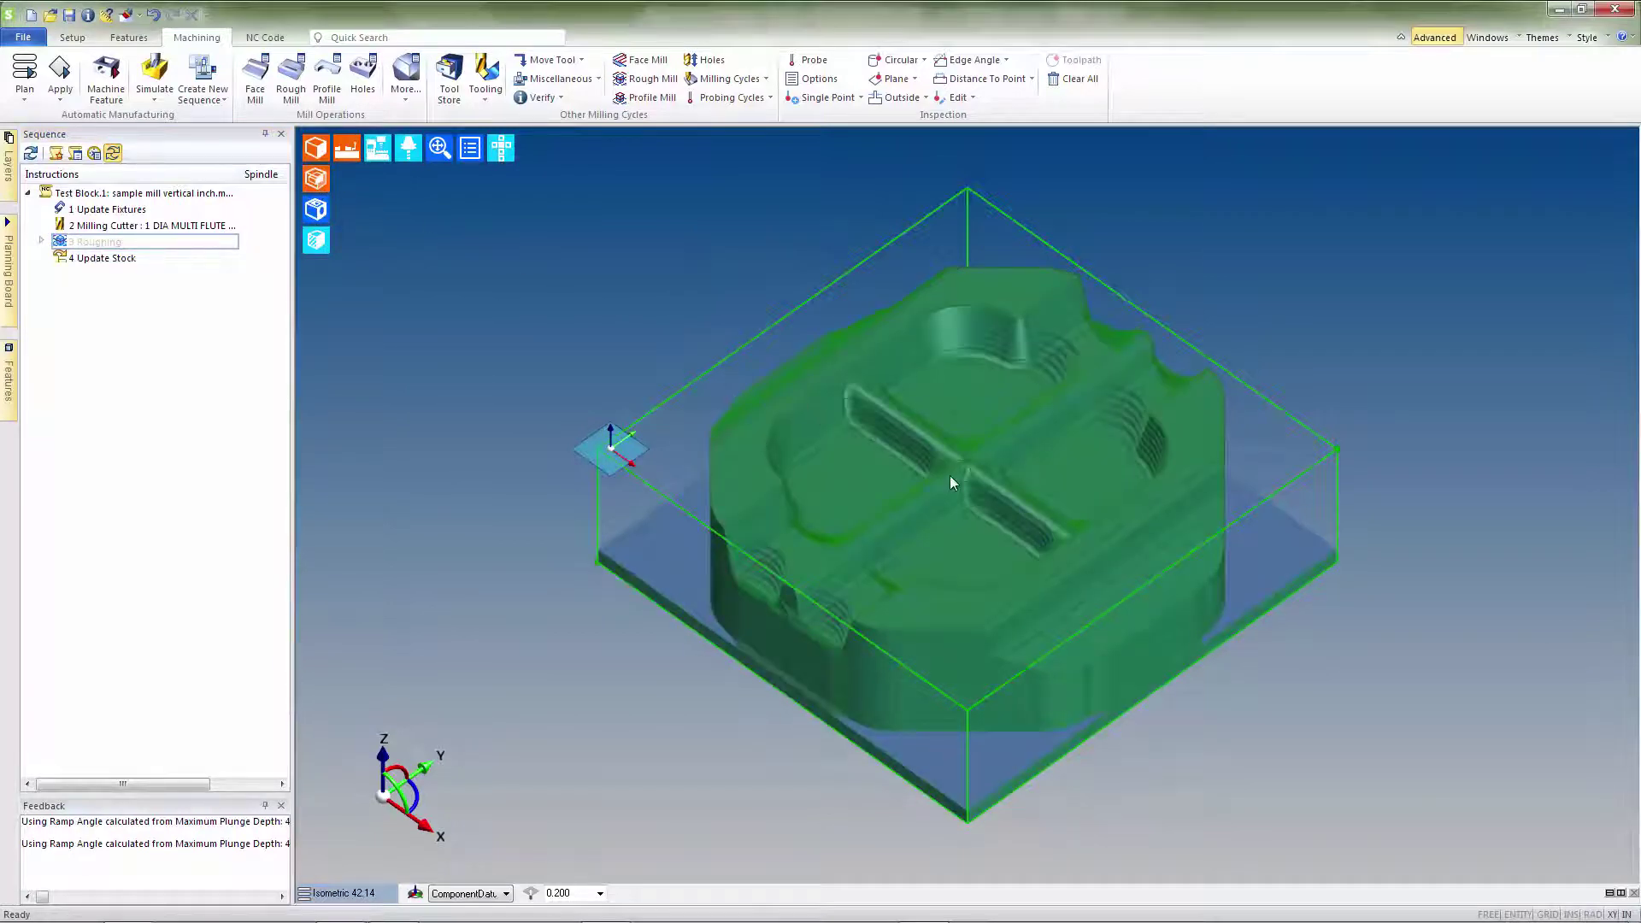
scroll(952, 476, up, 5)
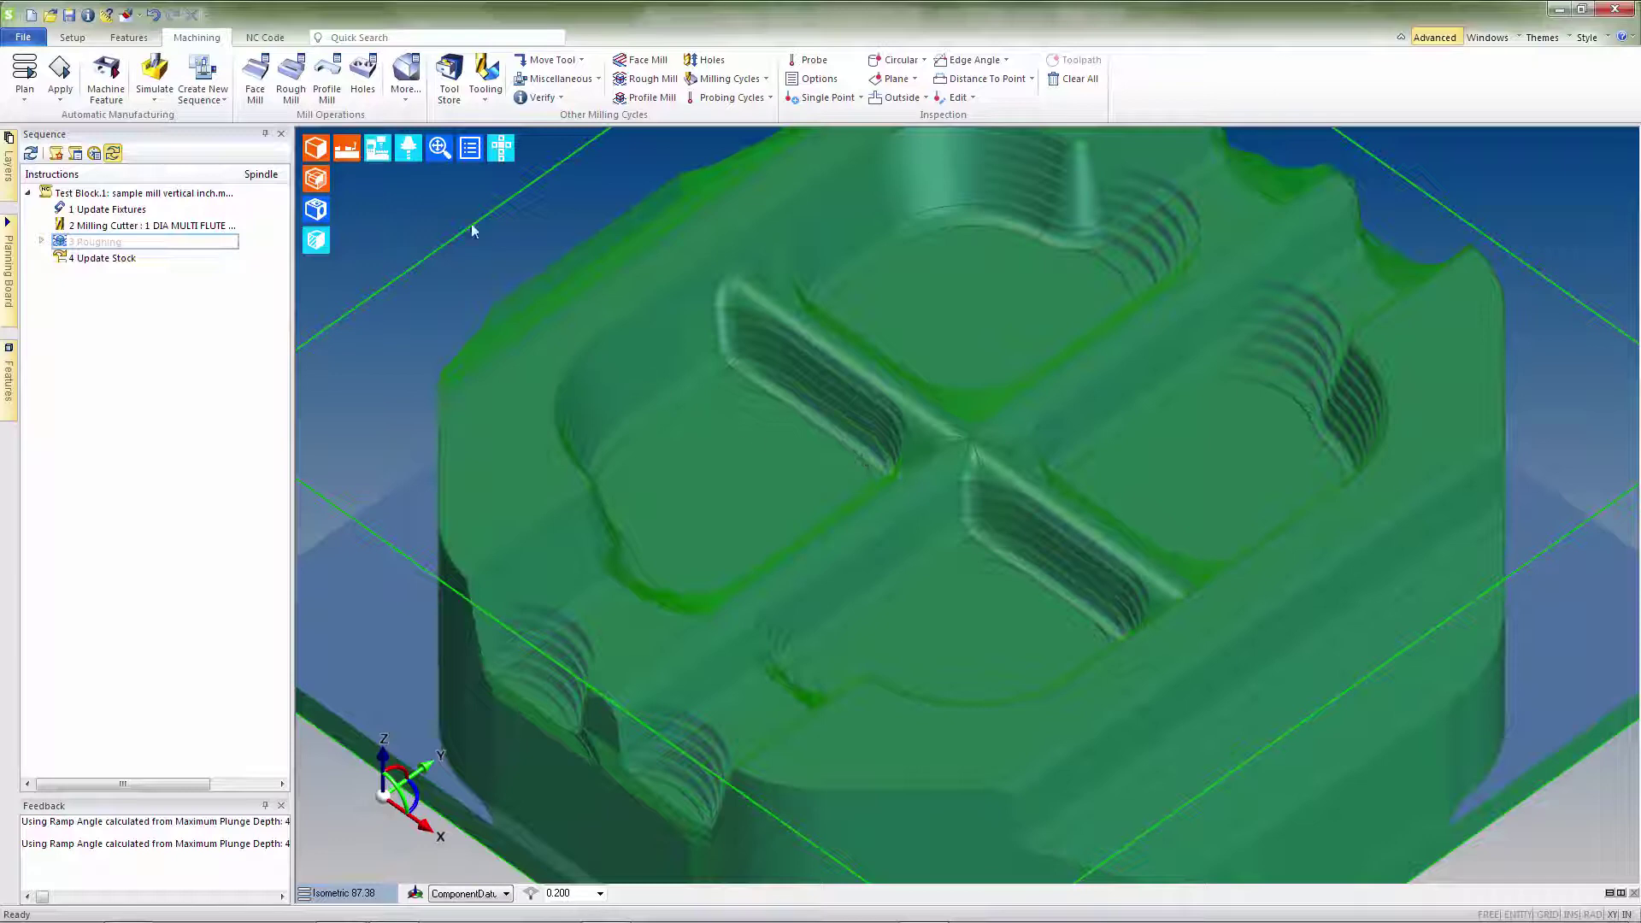
click(438, 150)
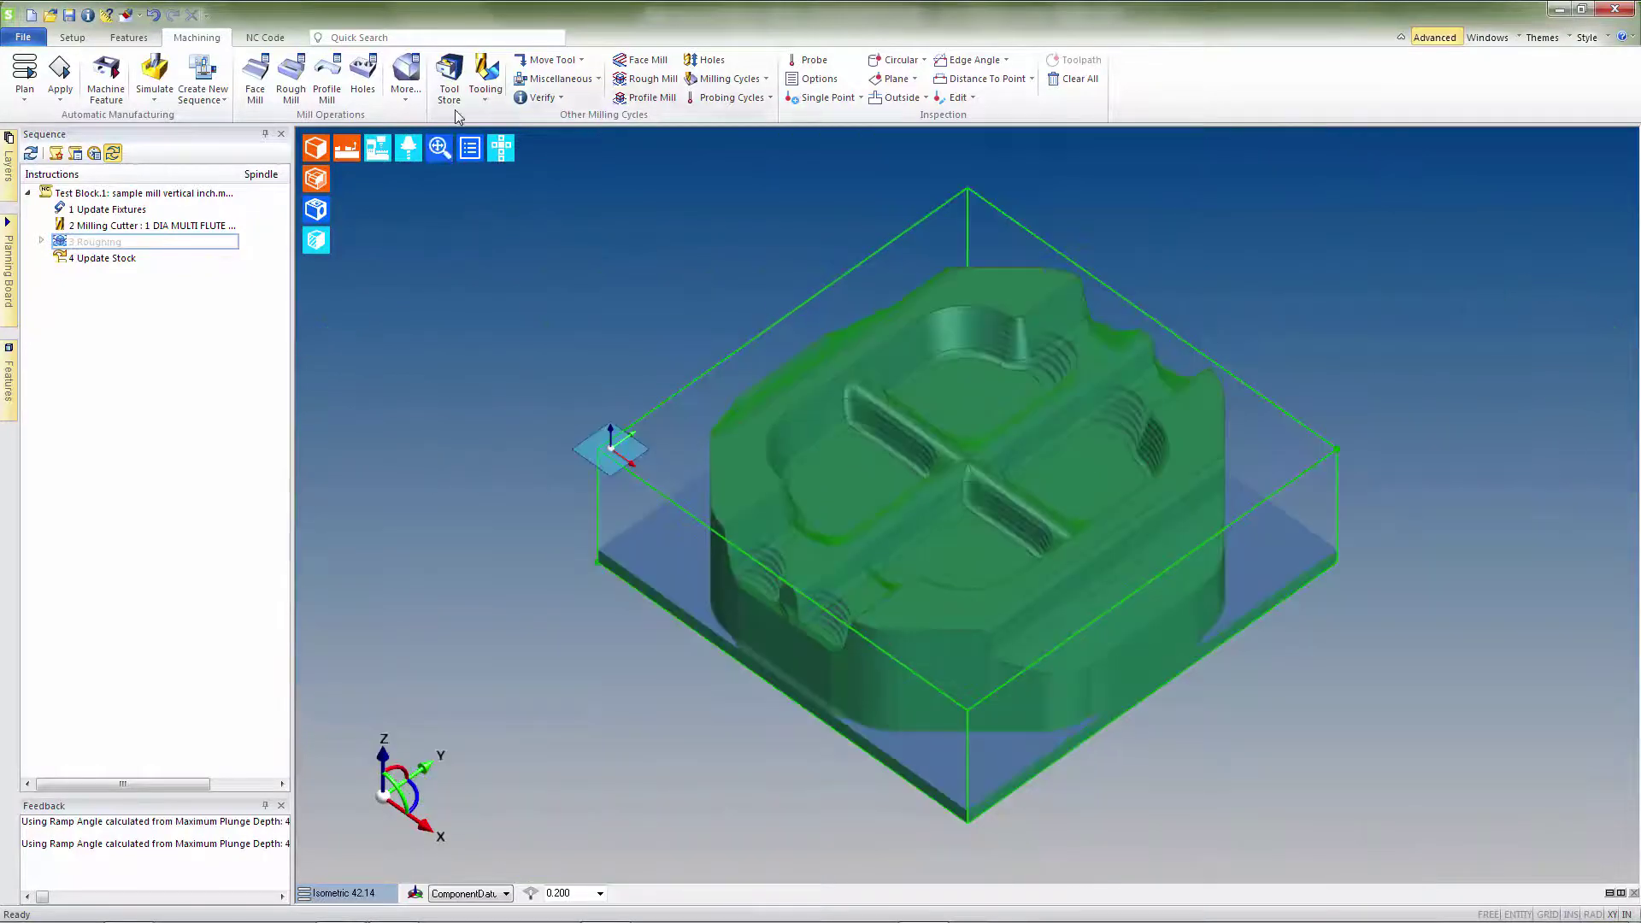
Step: Load the 1/2 Multi Flute End Mill - LS from the tool store as milling cutter T2
click(449, 86)
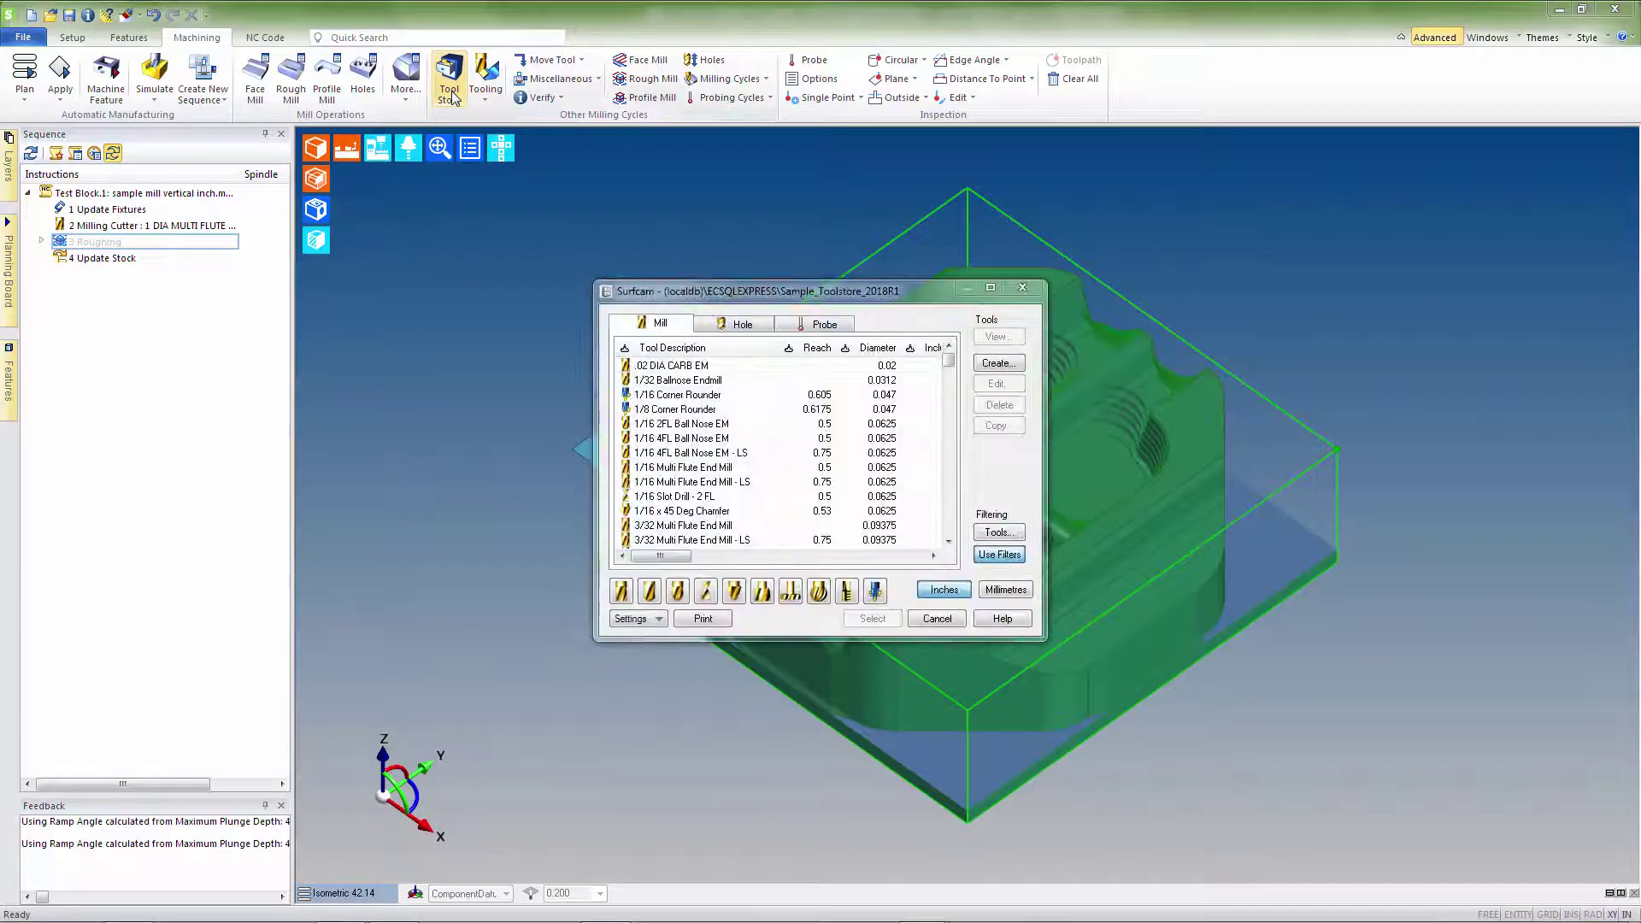
click(621, 589)
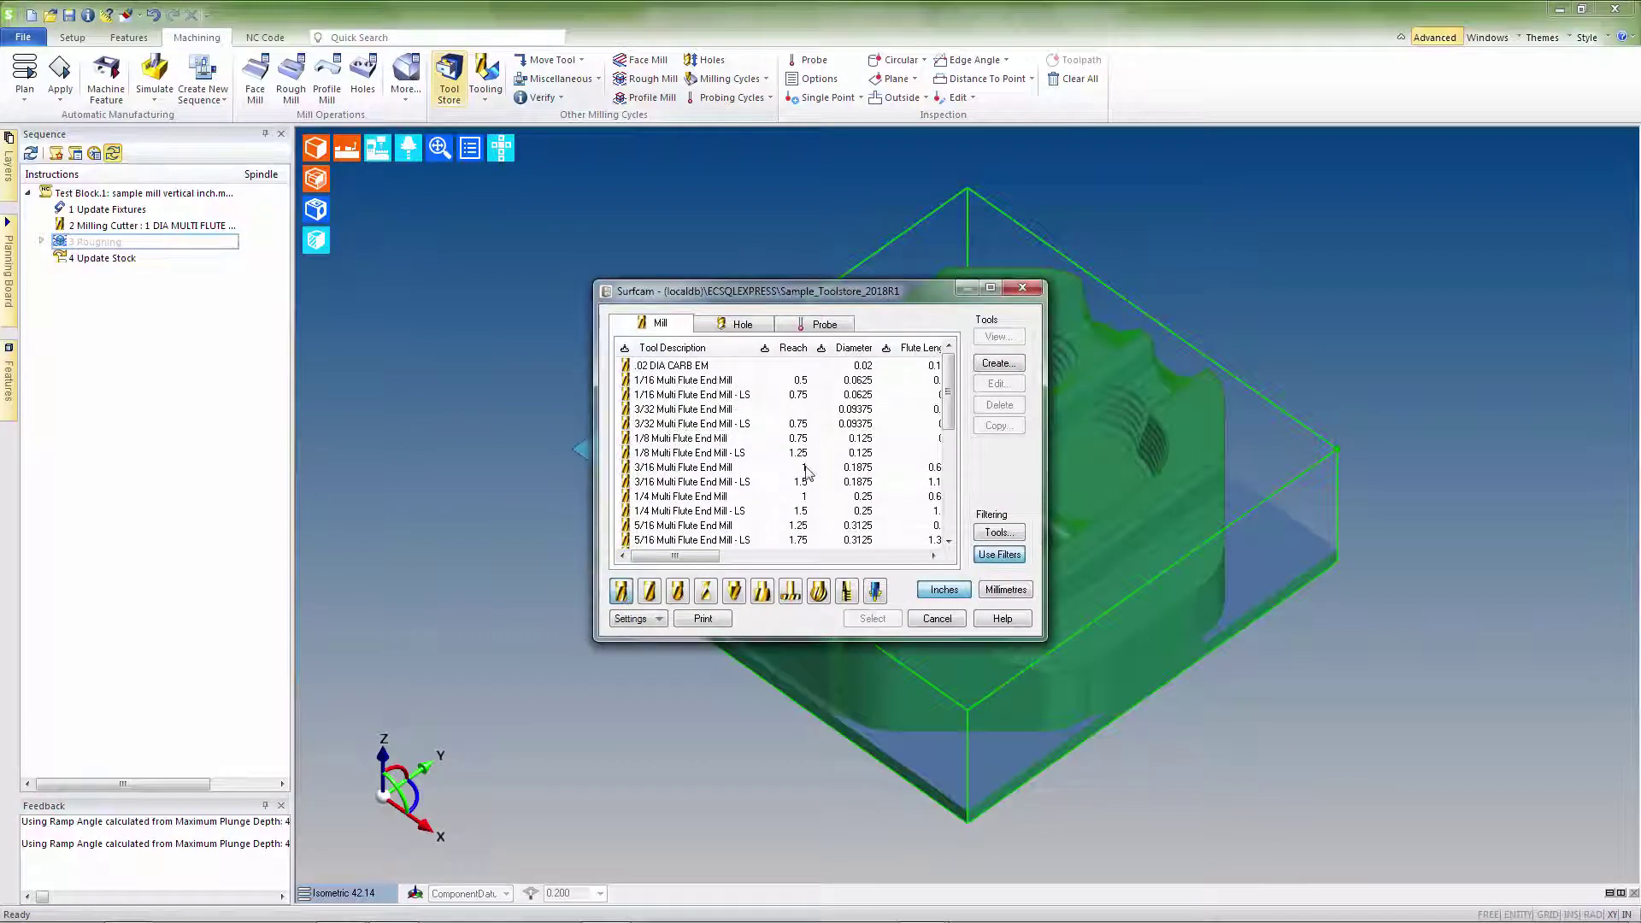
drag(949, 393, 949, 468)
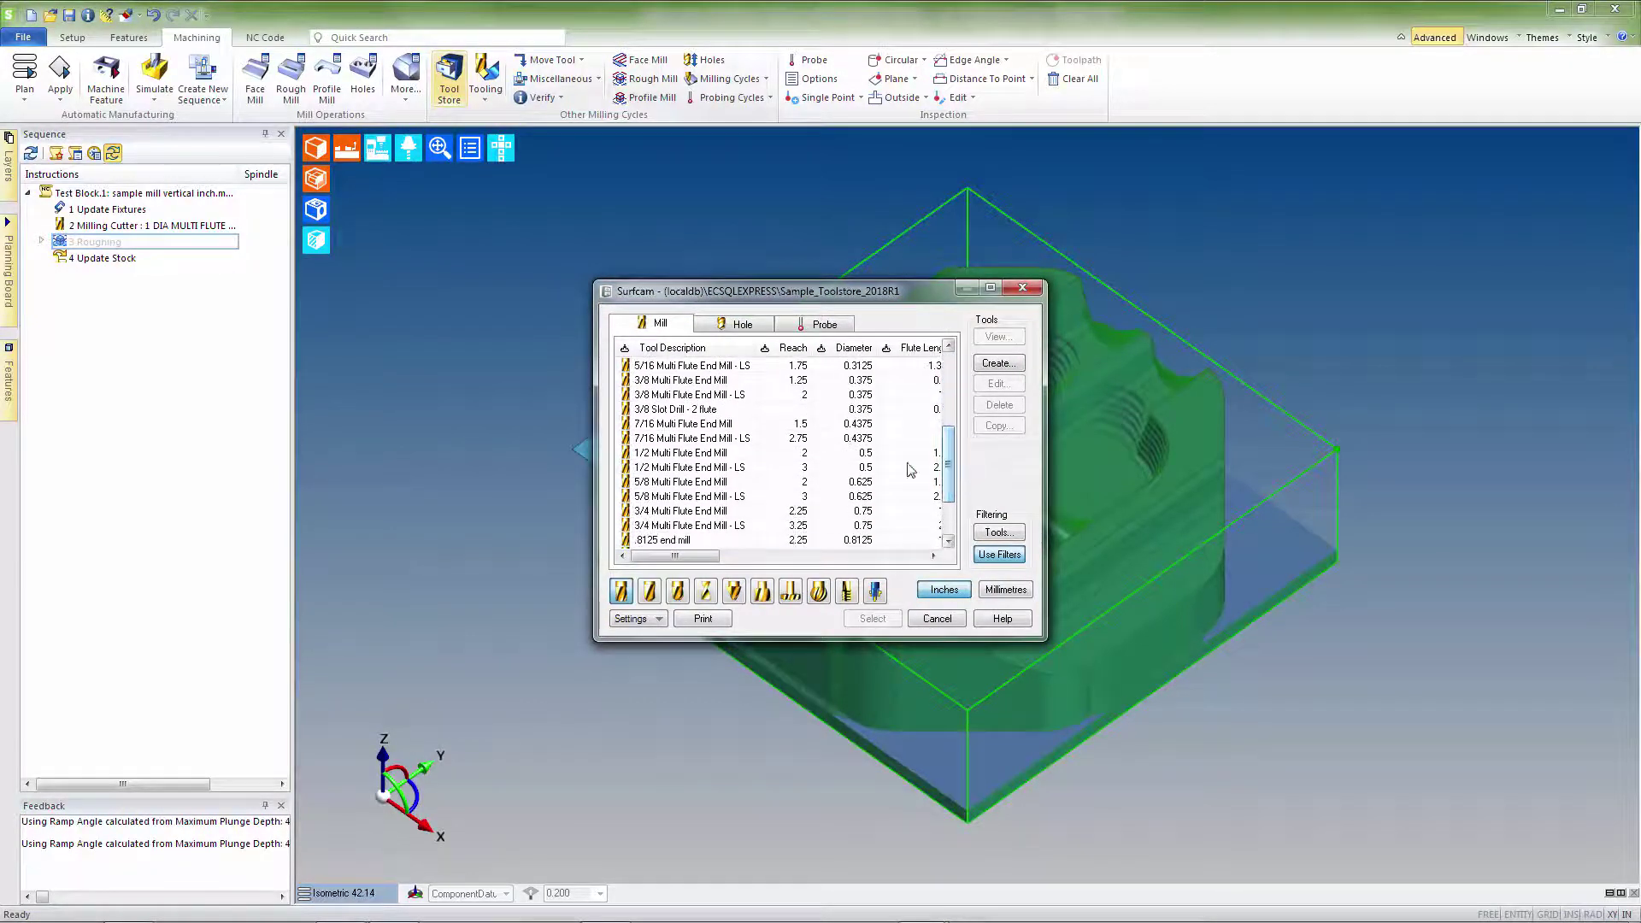
click(737, 466)
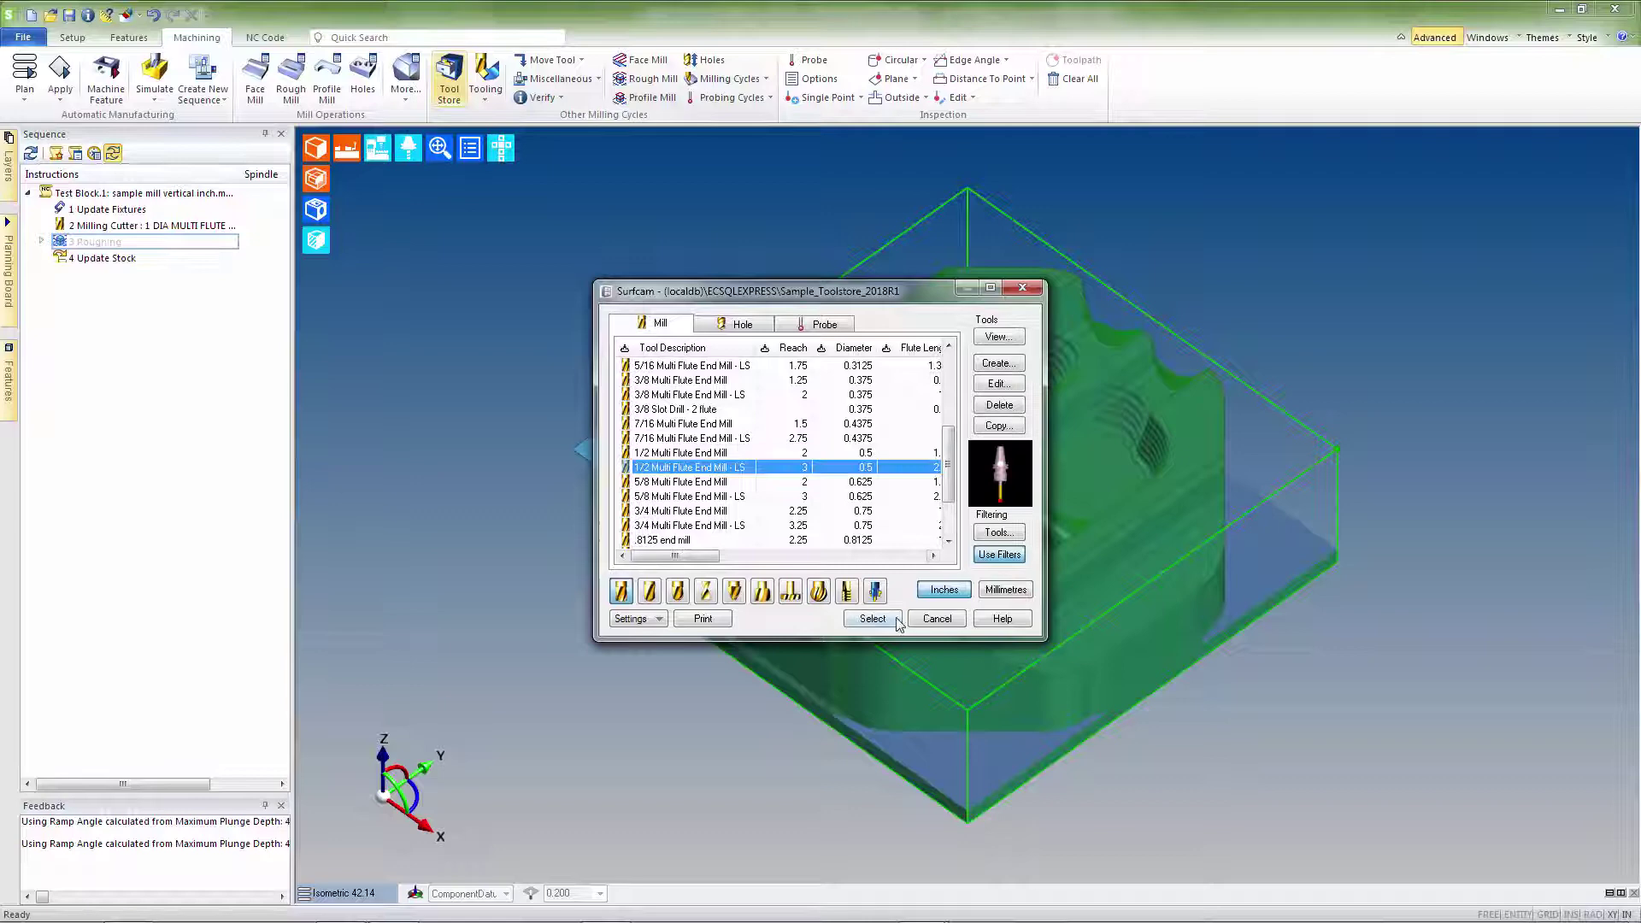
click(895, 619)
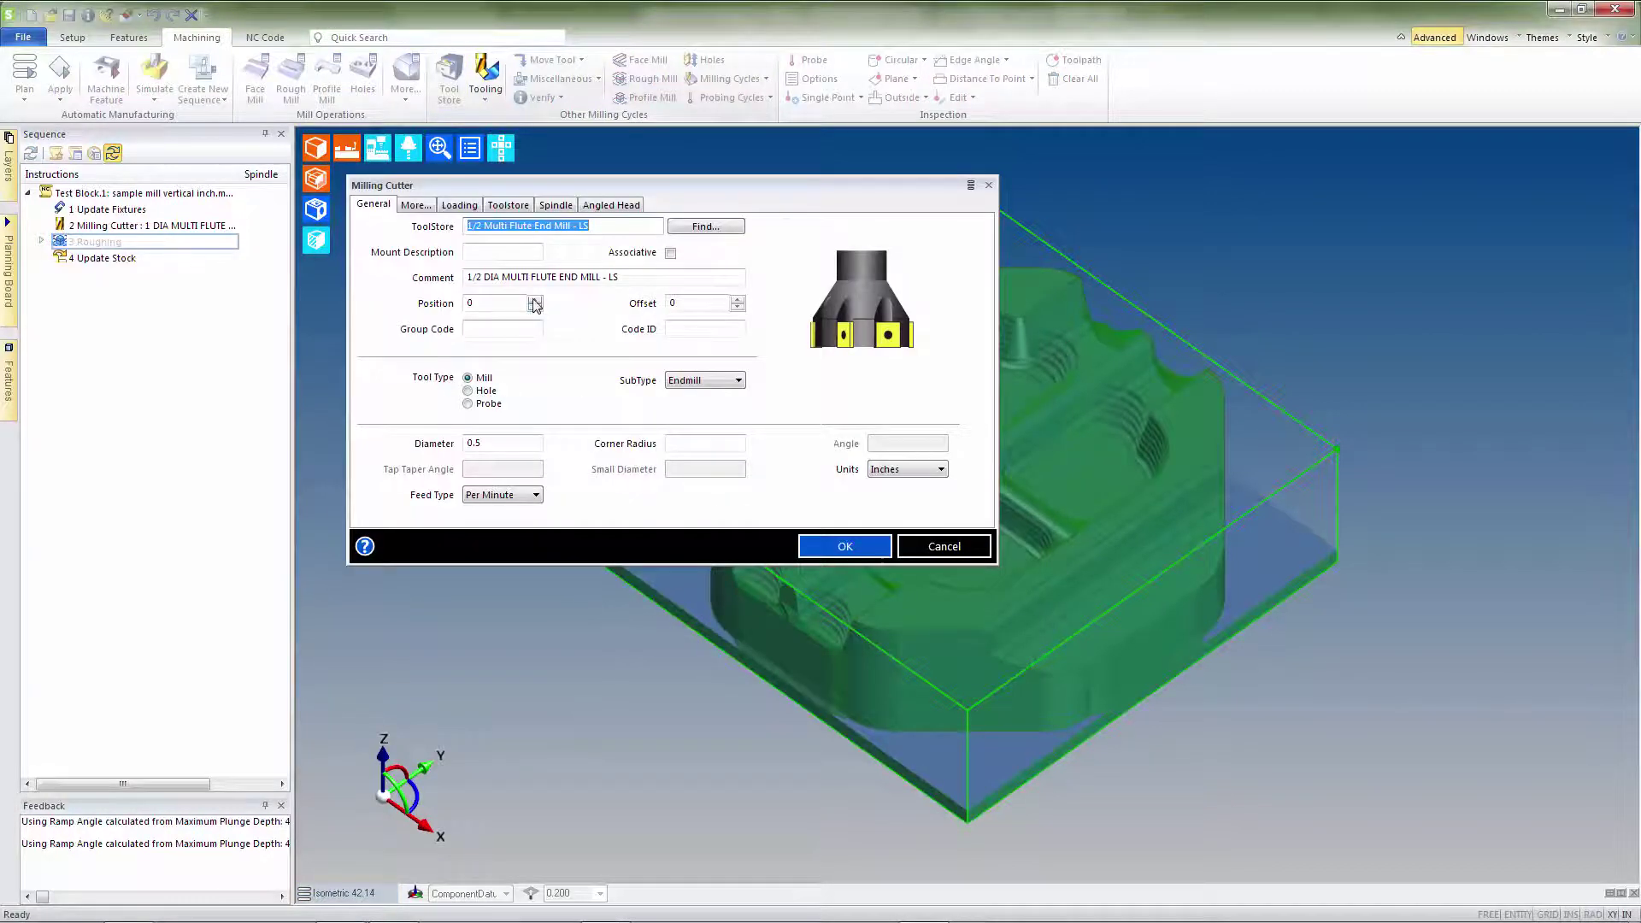
click(814, 547)
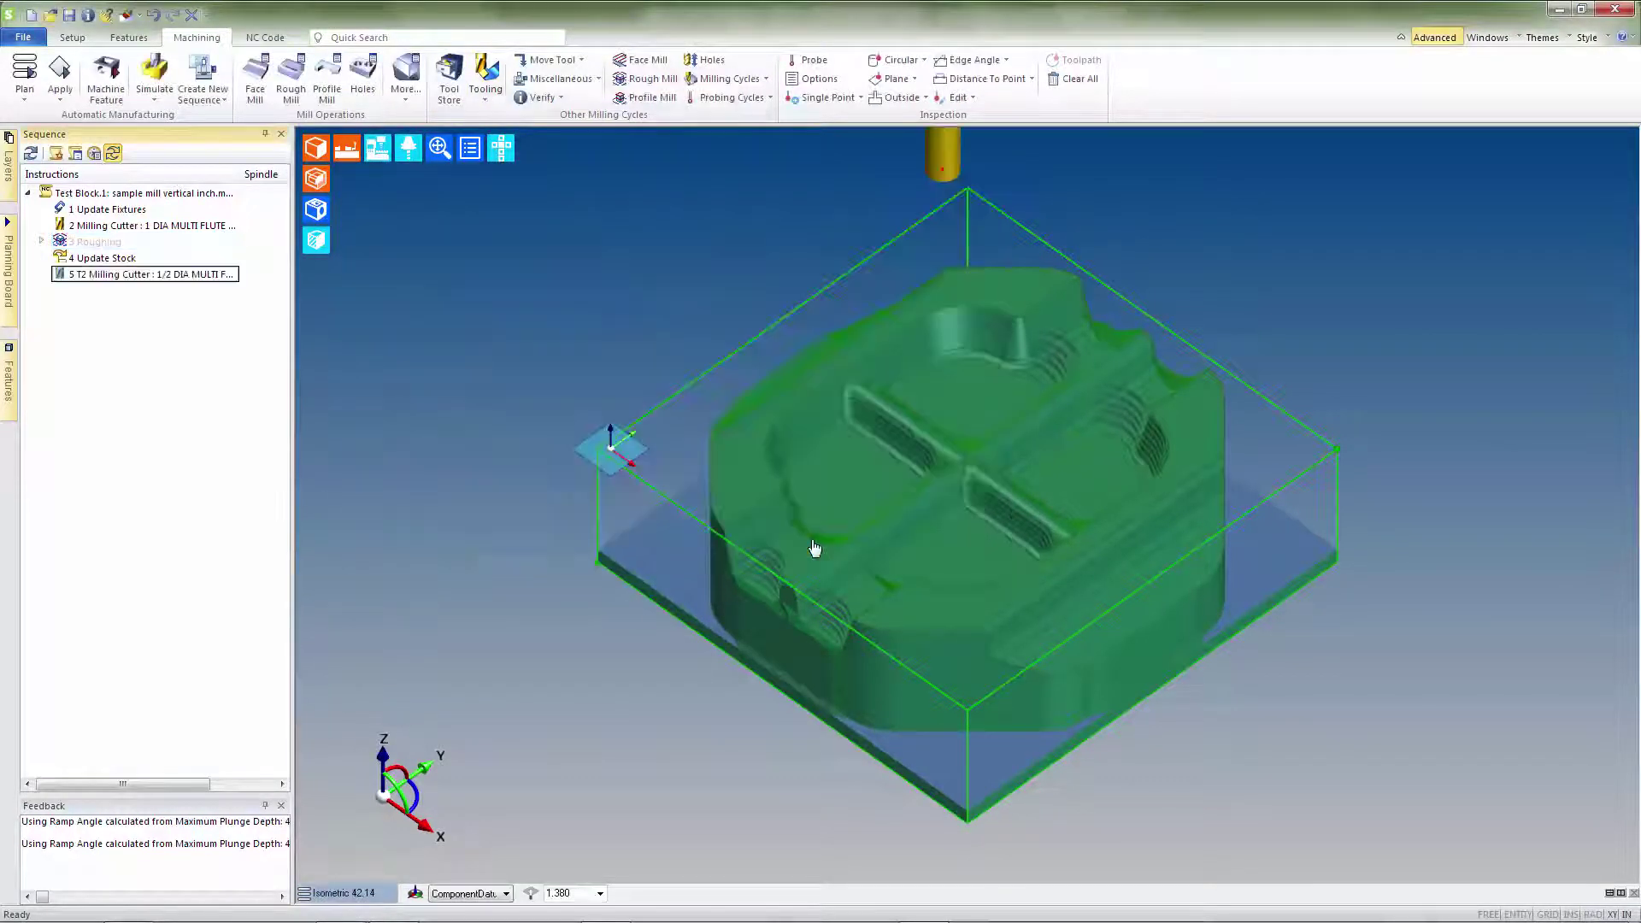
Step: Create a solid Roughing cycle with the Waveform strategy and stock type Current Stock, machining the solid part
click(645, 78)
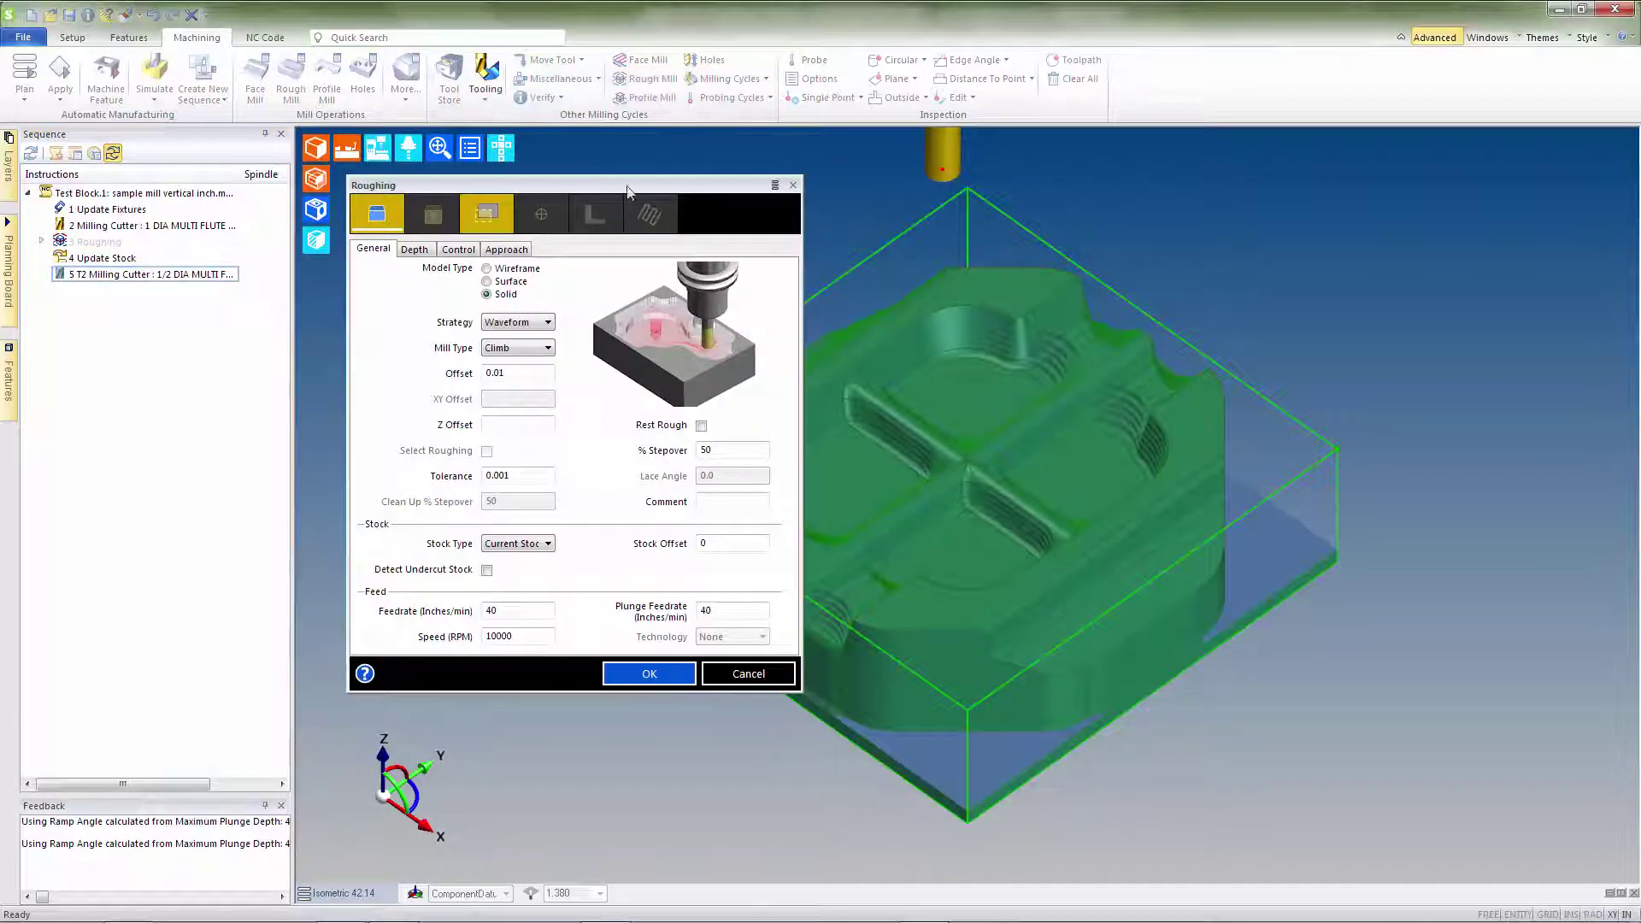
click(548, 544)
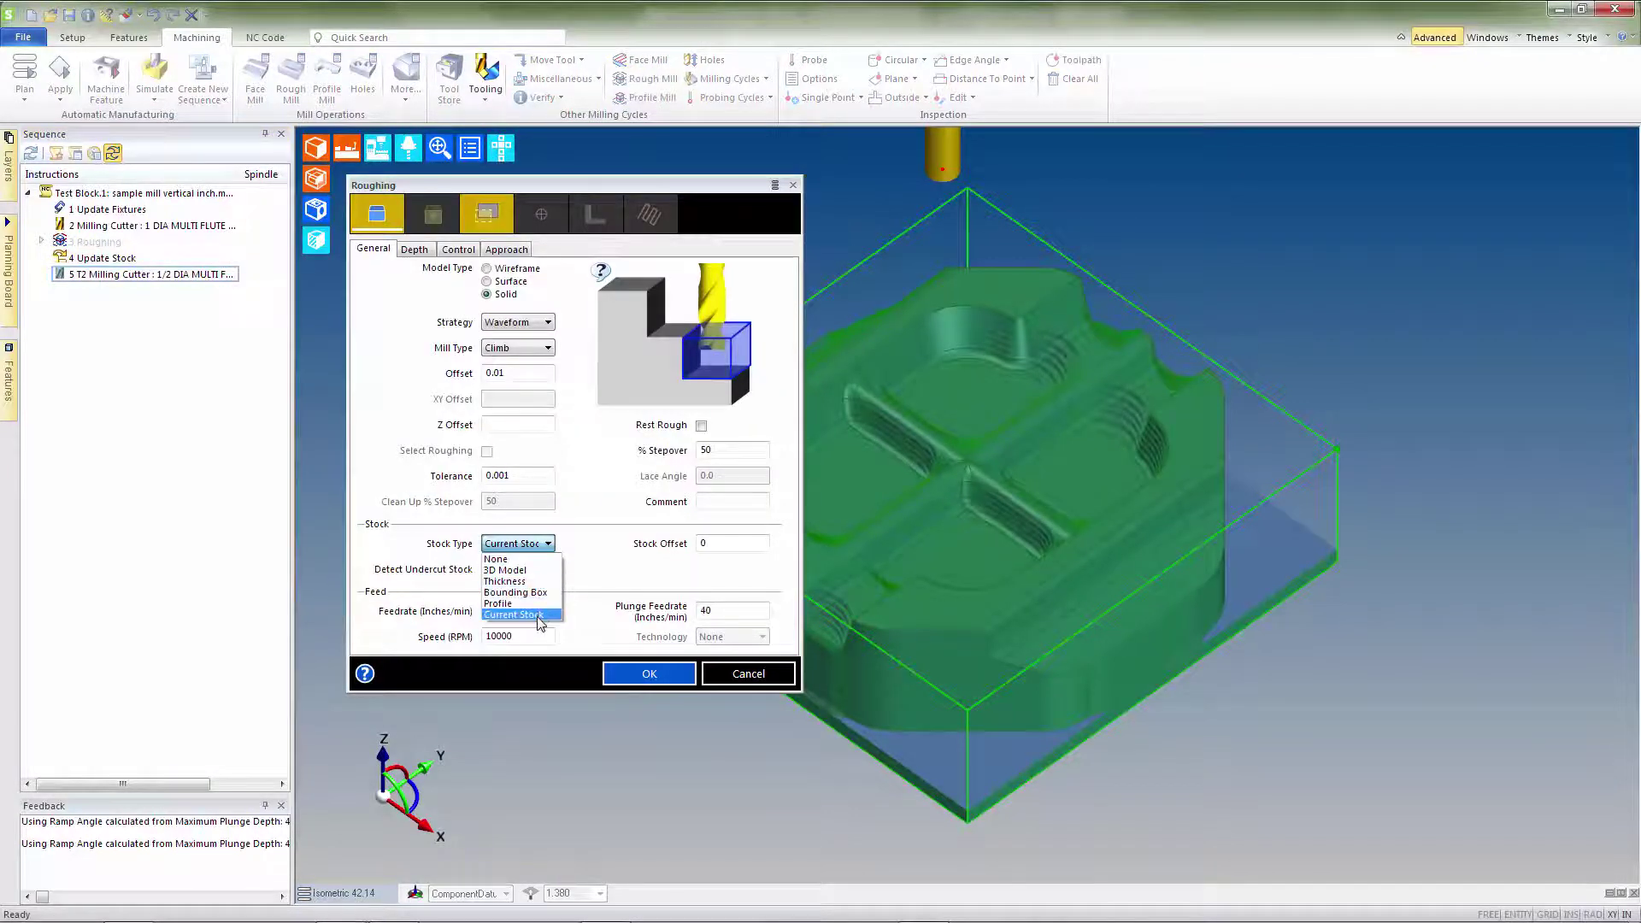
click(539, 615)
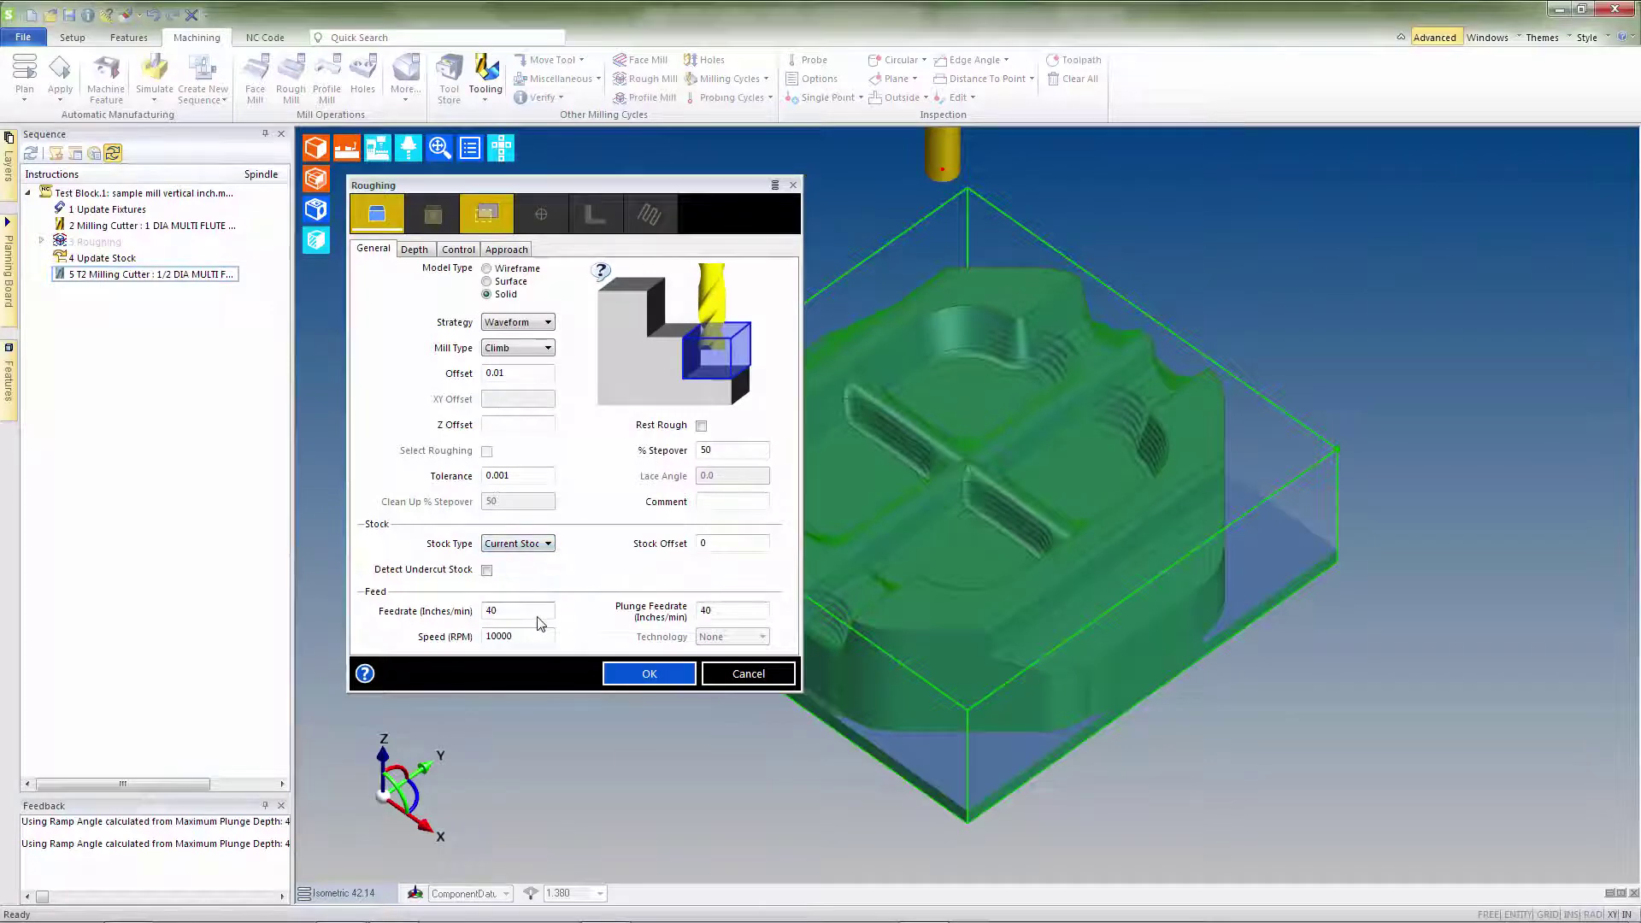
click(615, 672)
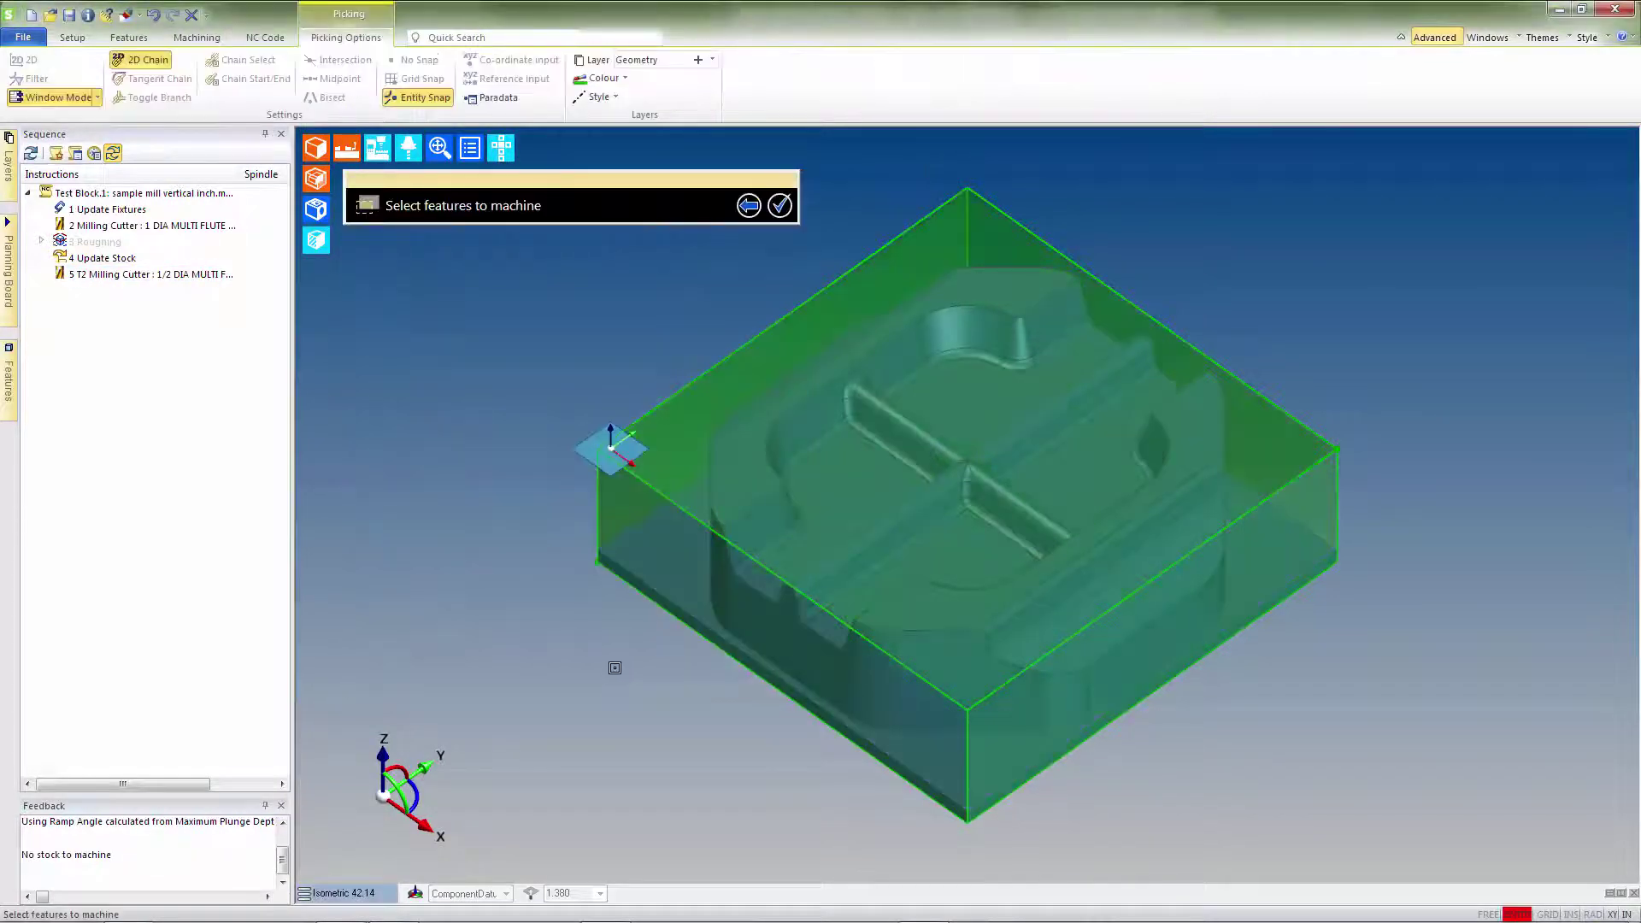
click(747, 519)
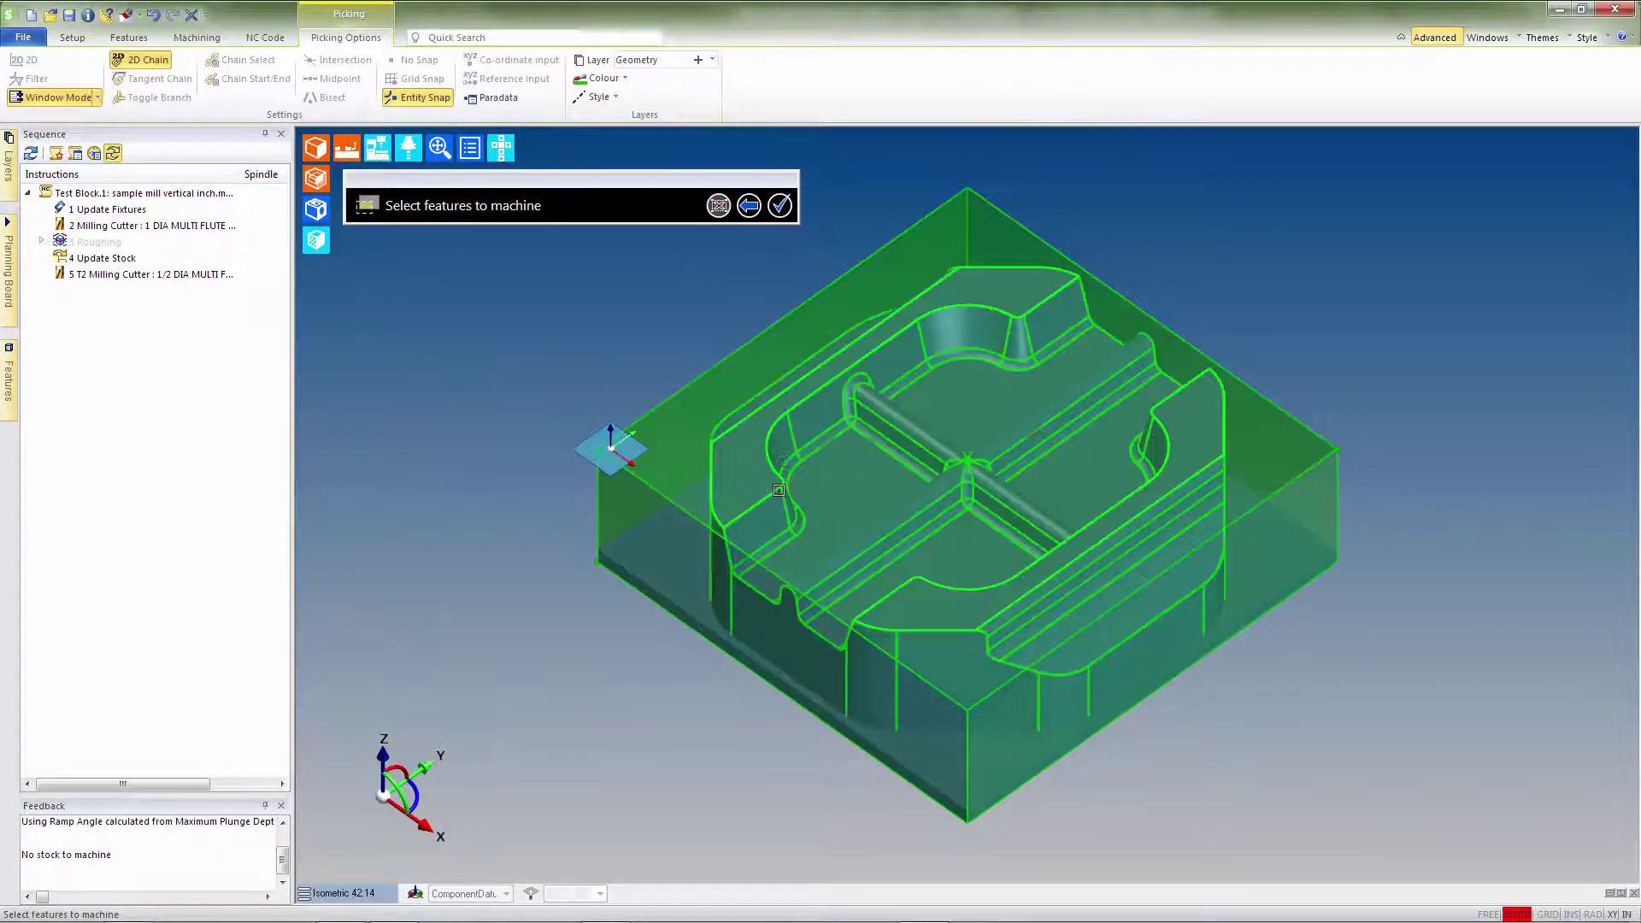
click(790, 214)
click(790, 214)
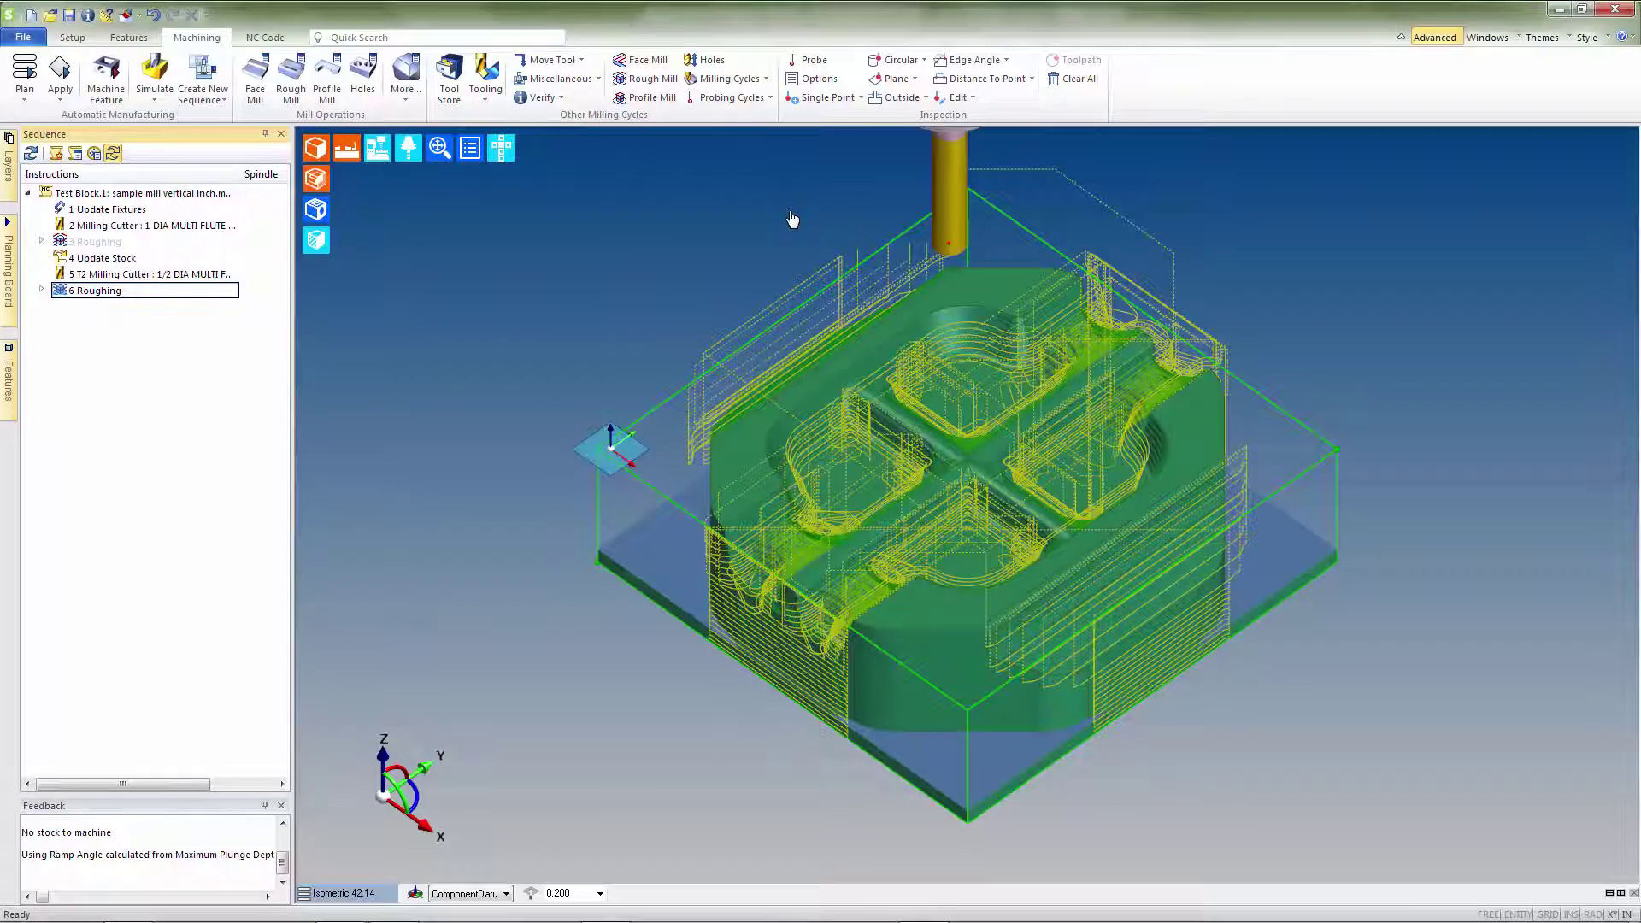
Step: Hide the toolpath of the second Roughing cycle
click(231, 292)
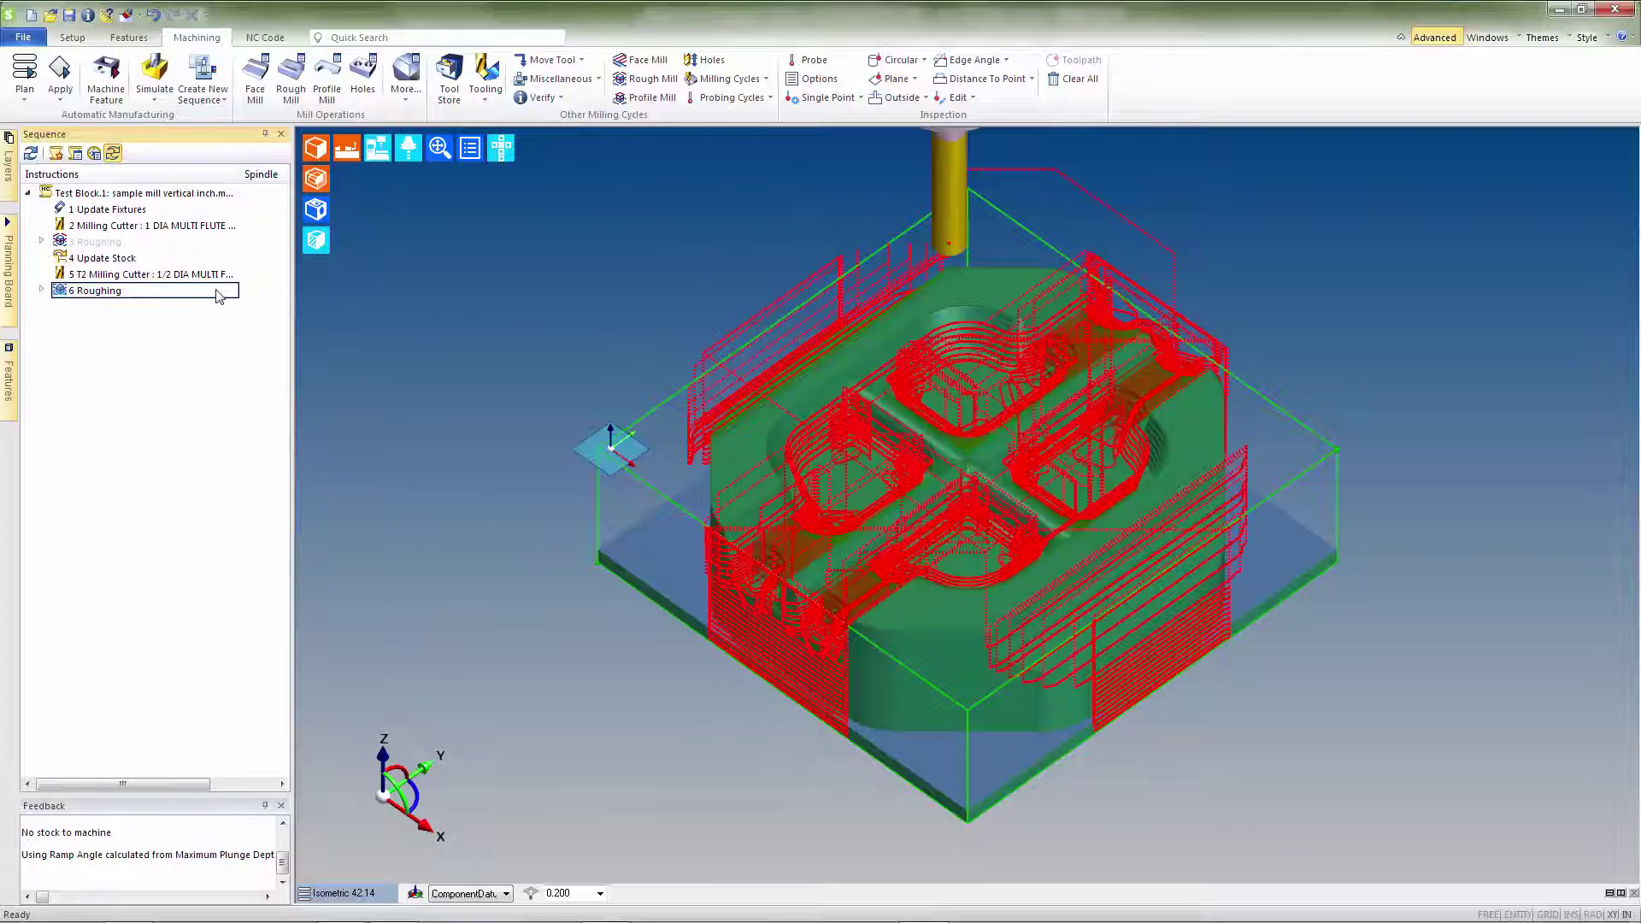
right_click(218, 290)
click(262, 433)
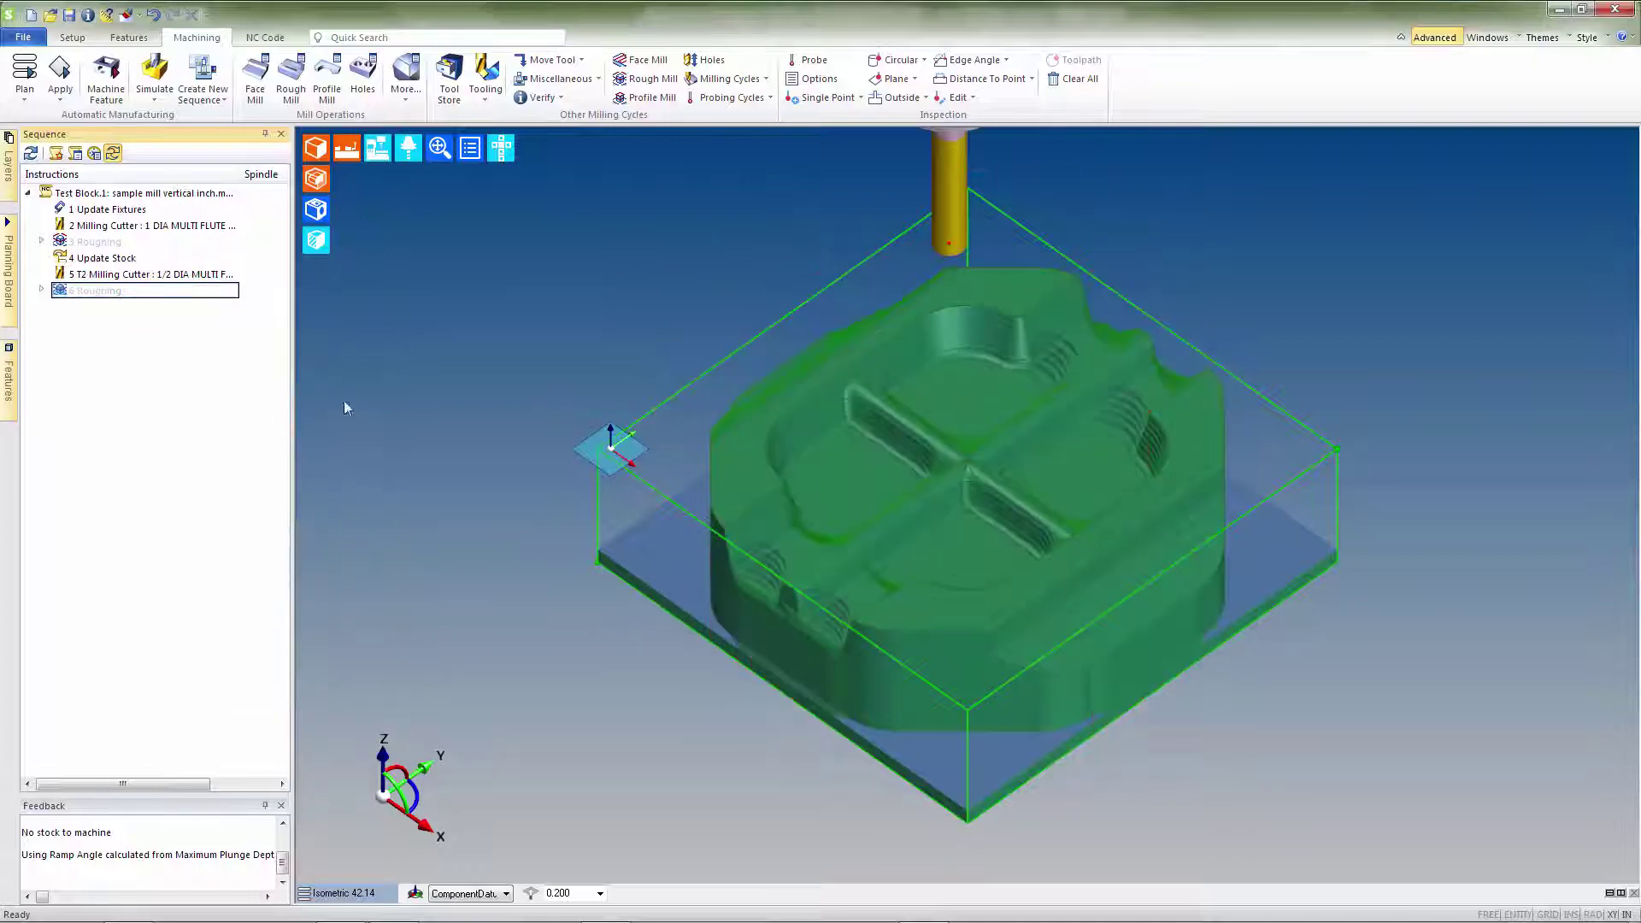
Step: Add another Update Stock instruction after the 1/2 inch end mill's Roughing cycle, keeping the default options
click(557, 79)
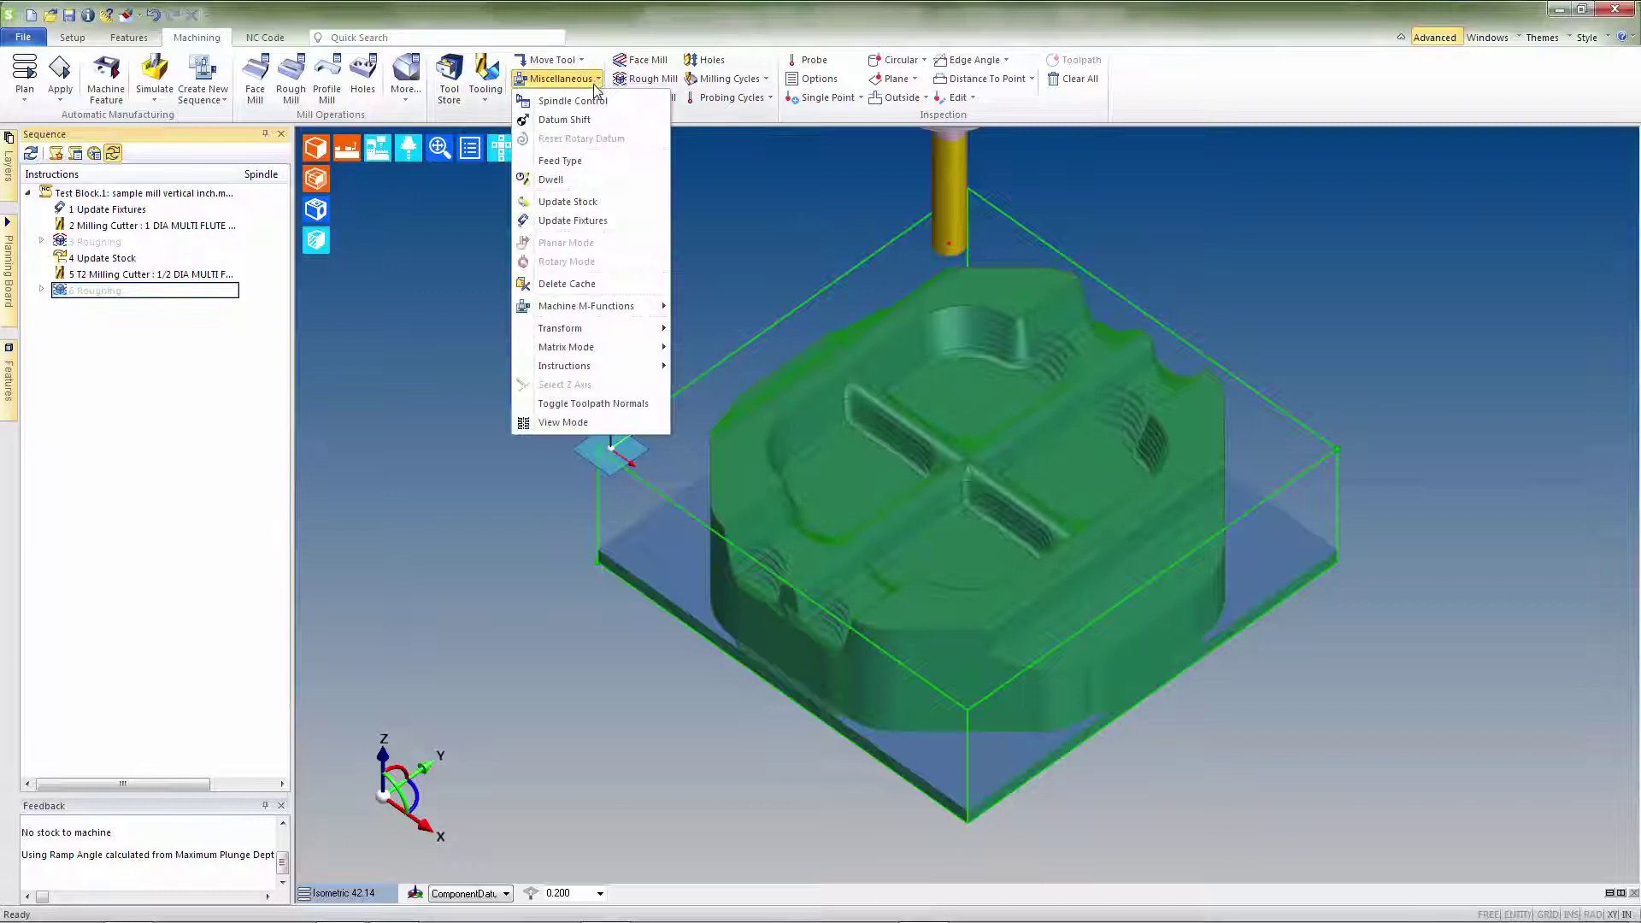
click(576, 203)
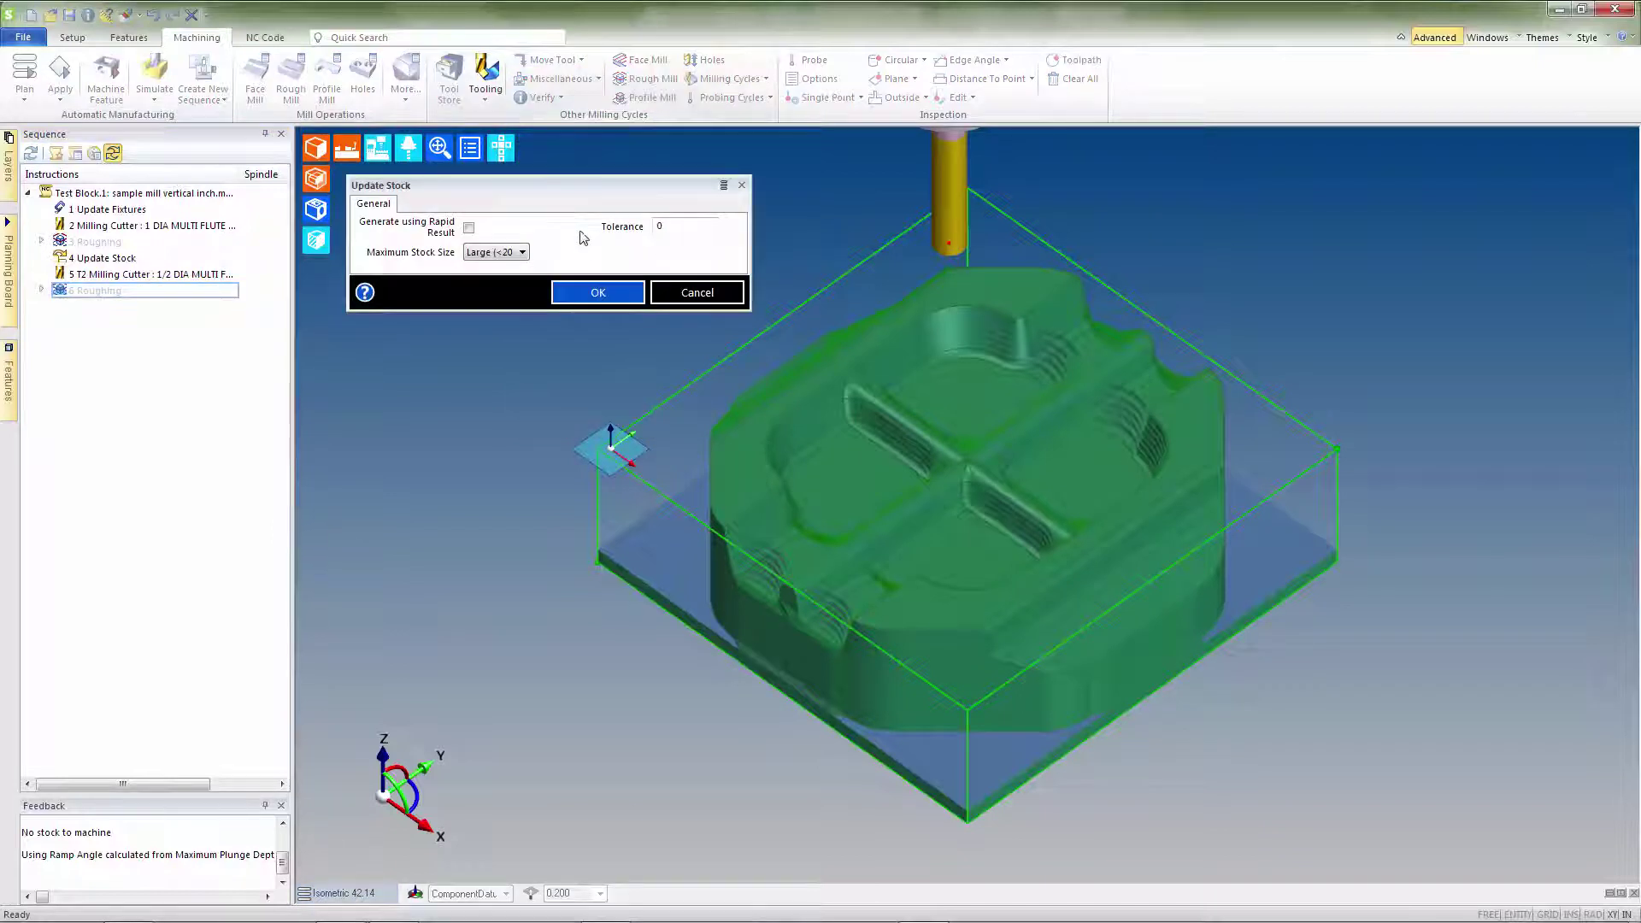
click(586, 293)
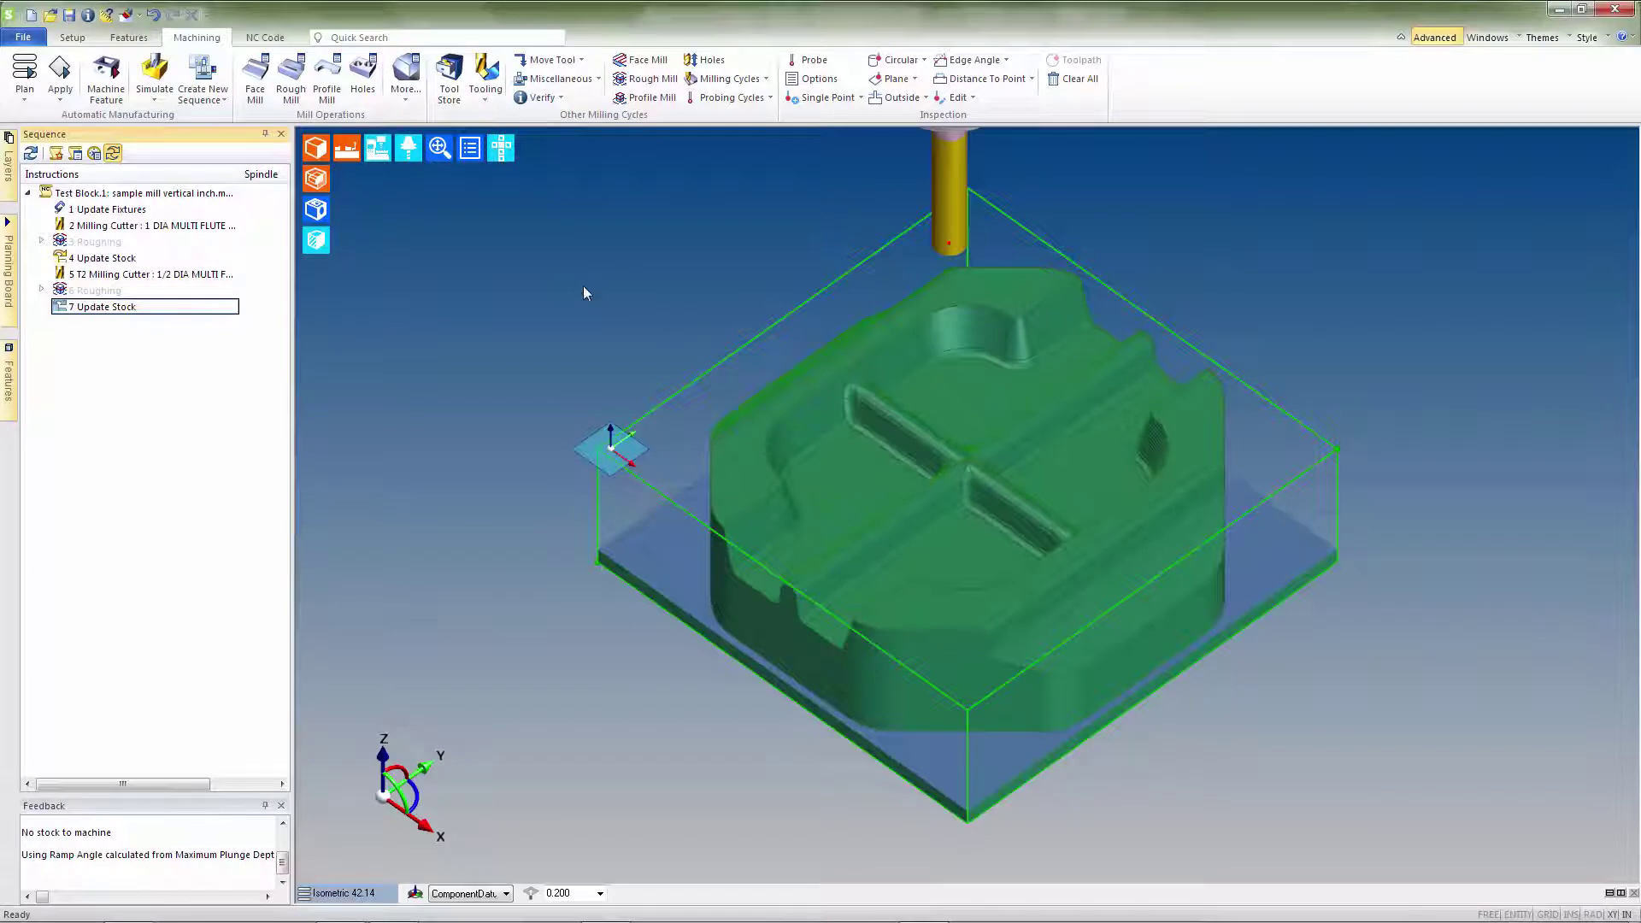
Step: Open the machining simulation from the first mill Update Stock instruction and run it through the second Roughing cycle
right_click(122, 259)
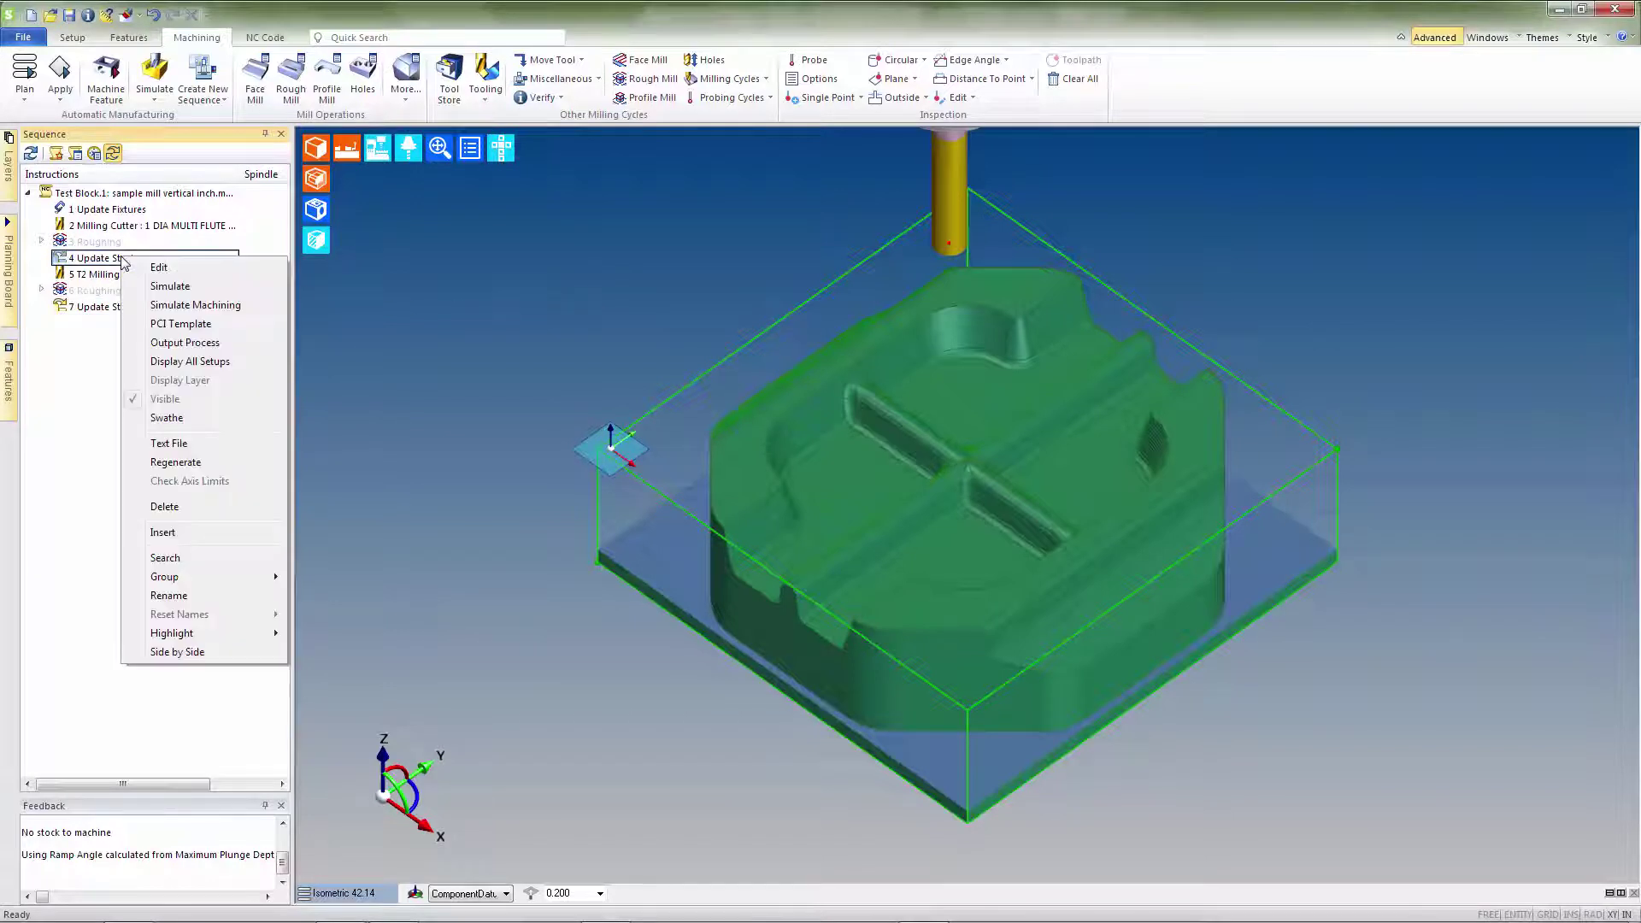
click(212, 306)
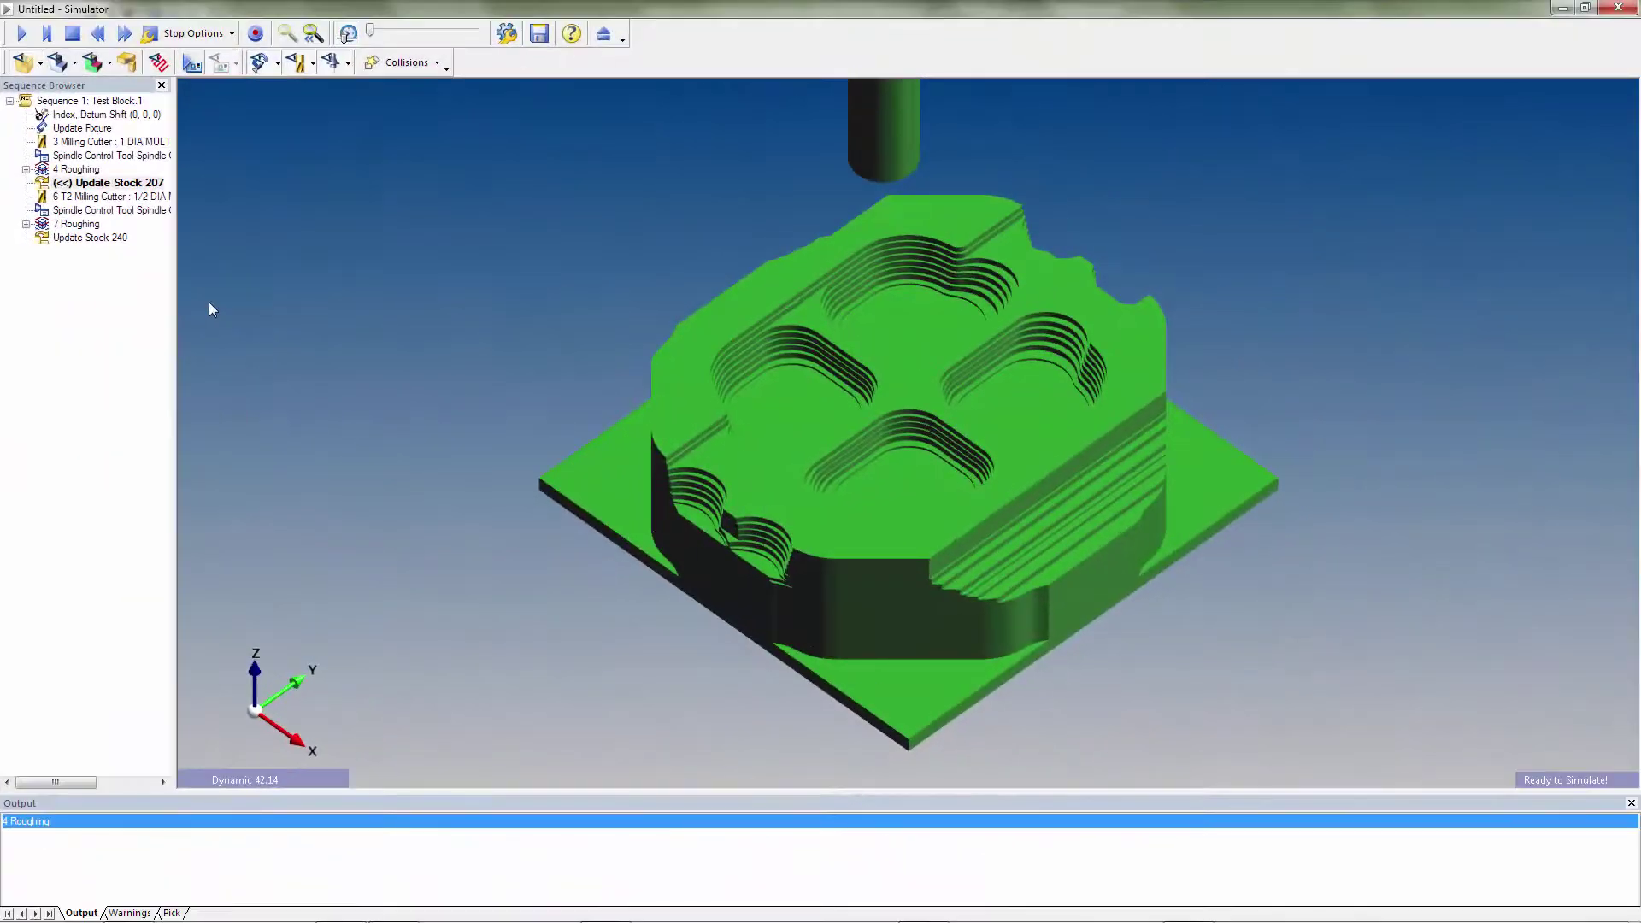
click(23, 34)
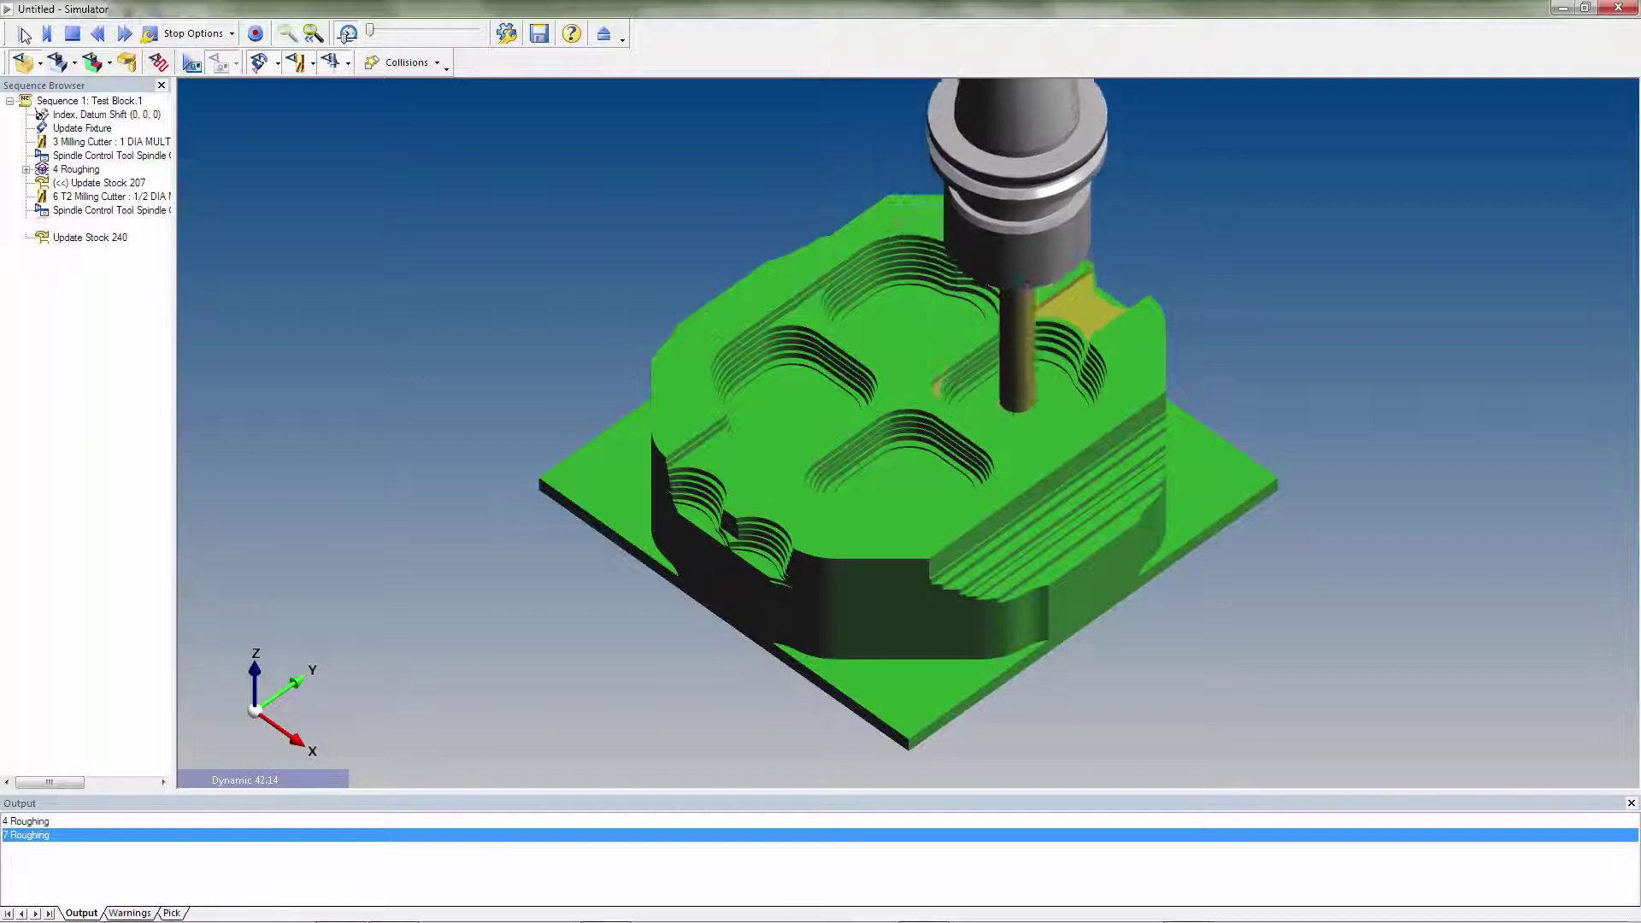